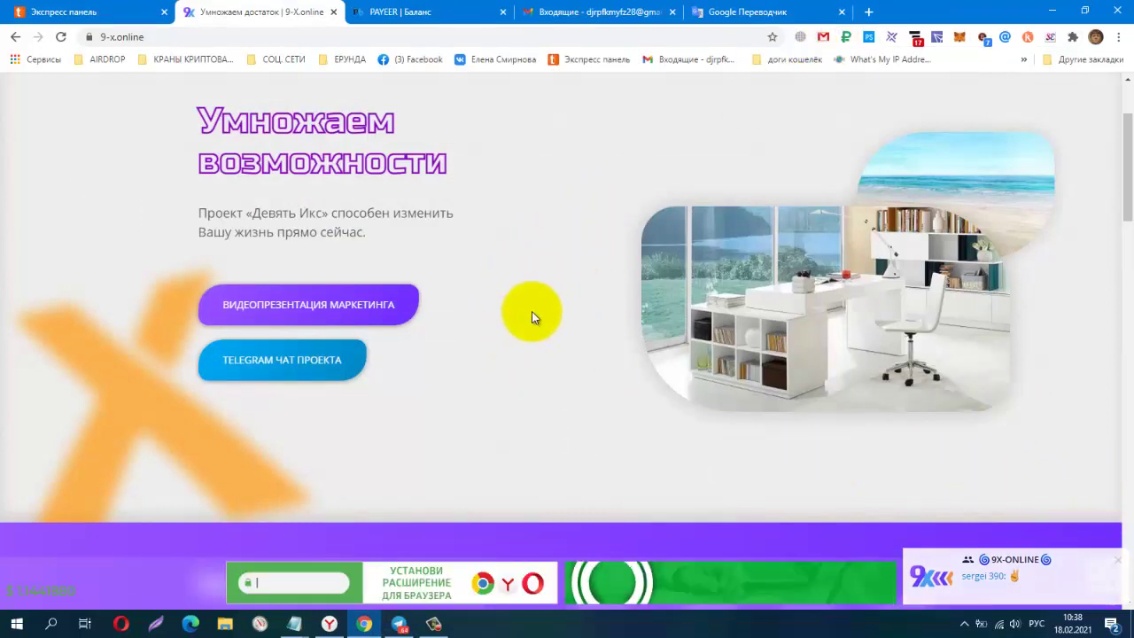
Look over the 9-X home page, including the launch countdown and the project statistics.
{"action": "scroll", "coordinate": [531, 311], "scroll_direction": "down", "scroll_amount": 2}
{"action": "scroll", "coordinate": [531, 316], "scroll_direction": "down", "scroll_amount": 2}
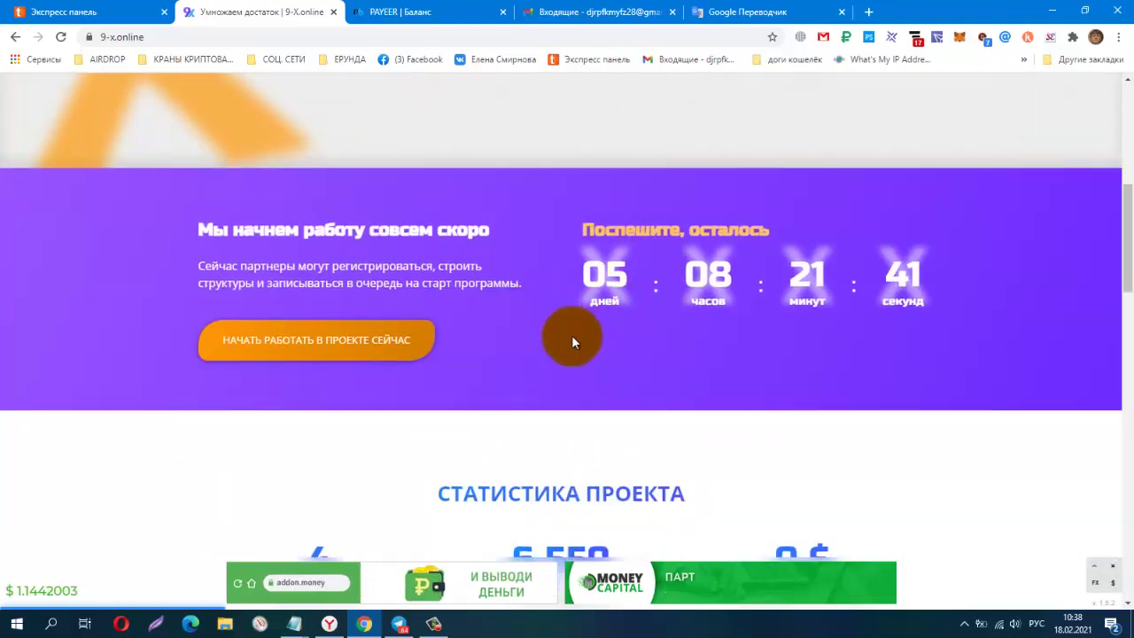
{"action": "scroll", "coordinate": [572, 338], "scroll_direction": "down", "scroll_amount": 2}
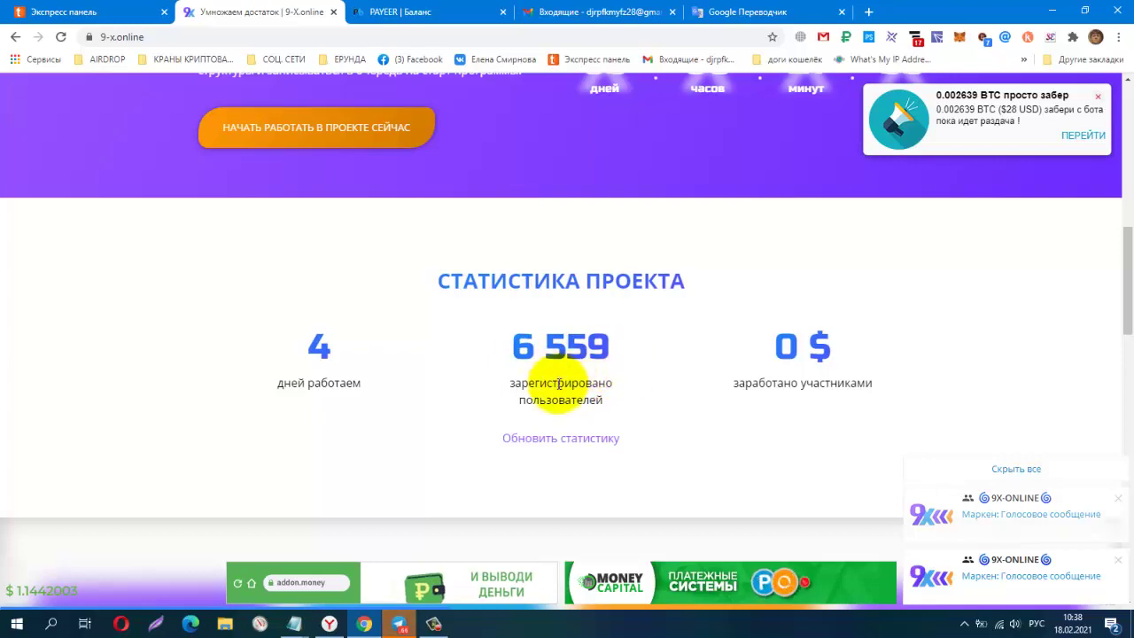
{"action": "scroll", "coordinate": [695, 386], "scroll_direction": "down", "scroll_amount": 5}
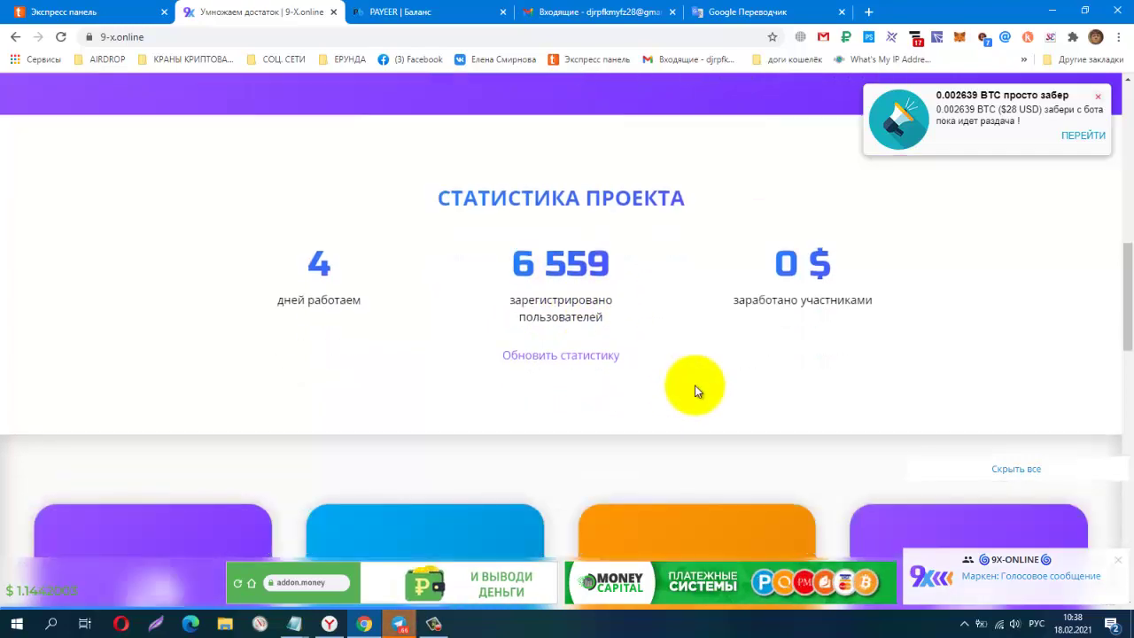
{"action": "scroll", "coordinate": [692, 385], "scroll_direction": "up", "scroll_amount": 12}
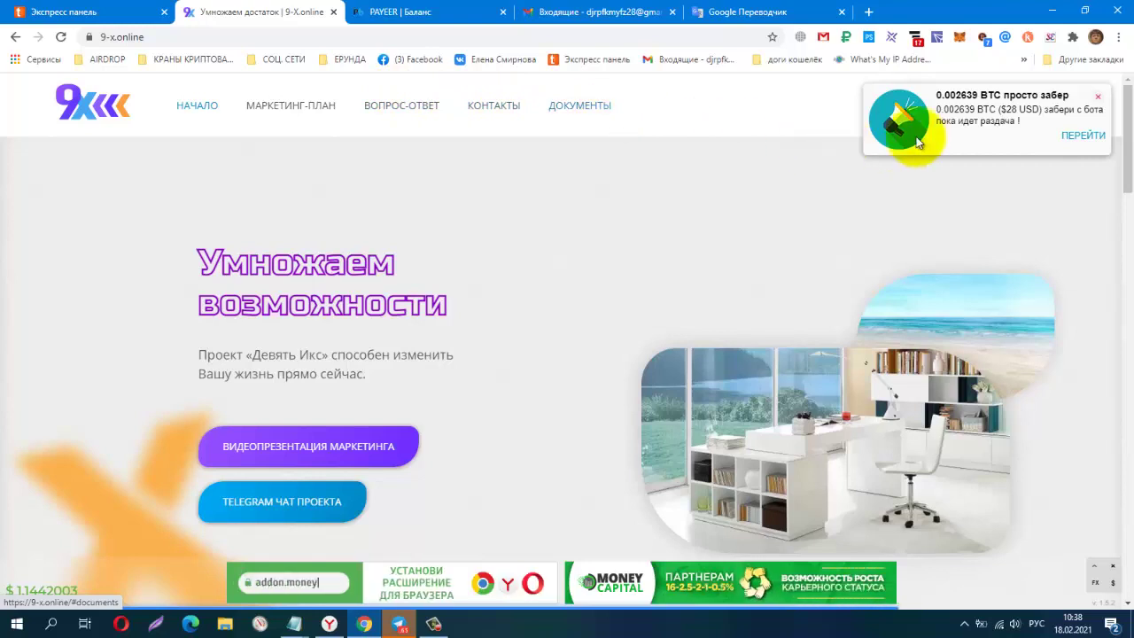
Open the personal account dashboard, highlight the referral link and dismiss the advertising pop-ups.
{"action": "left_click", "coordinate": [1098, 101]}
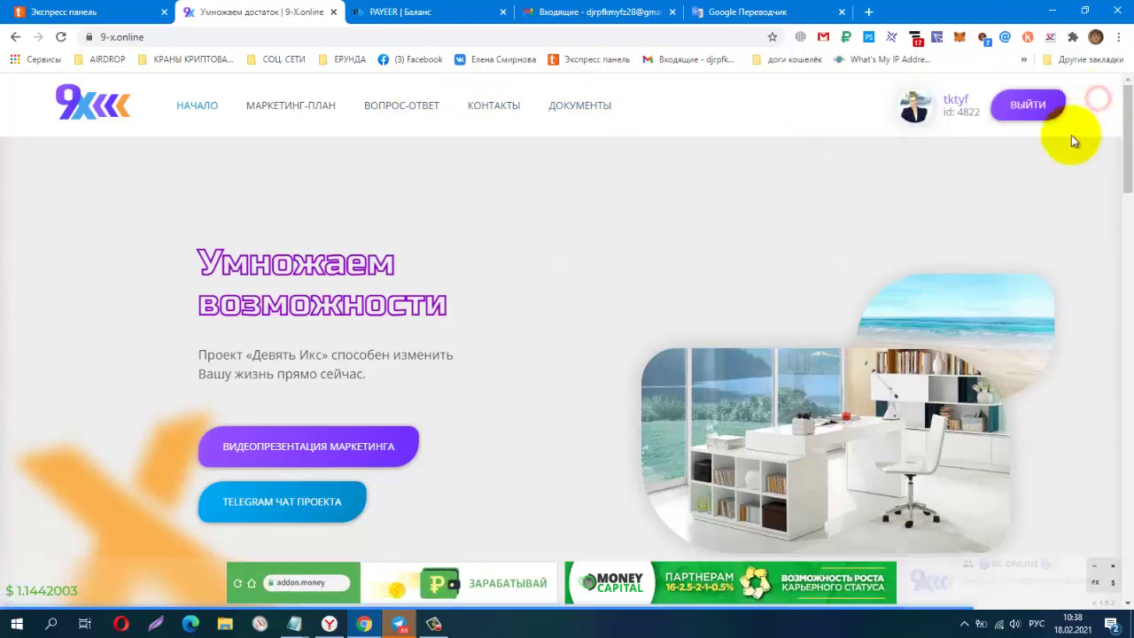
{"action": "left_click", "coordinate": [954, 104]}
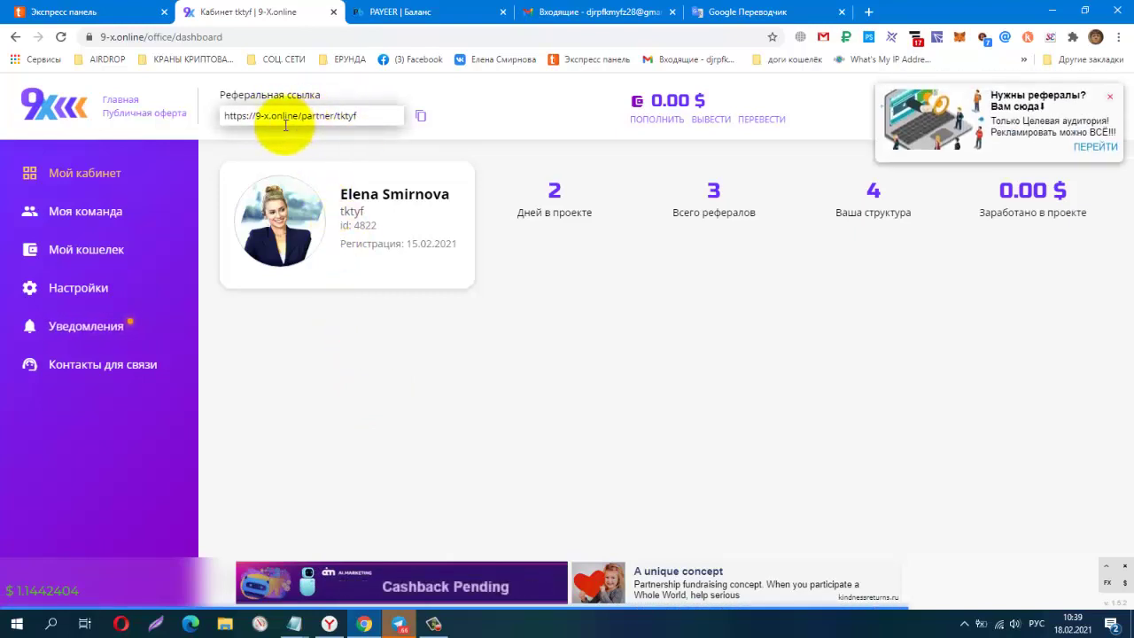
{"action": "left_click_drag", "start_coordinate": [370, 115], "coordinate": [226, 110]}
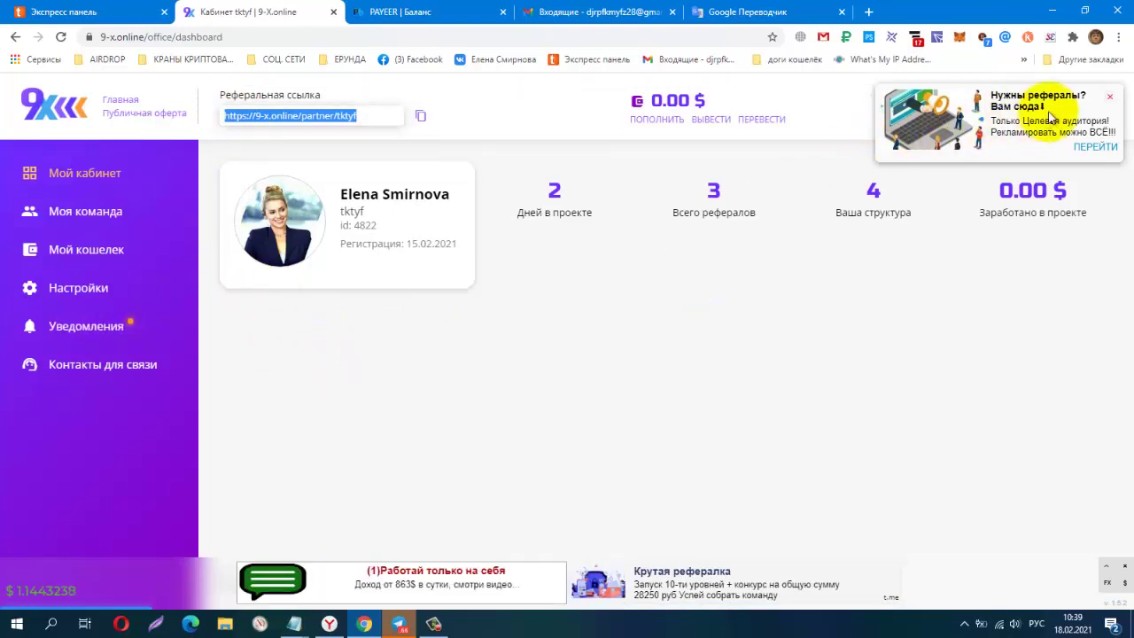
{"action": "left_click", "coordinate": [1107, 98]}
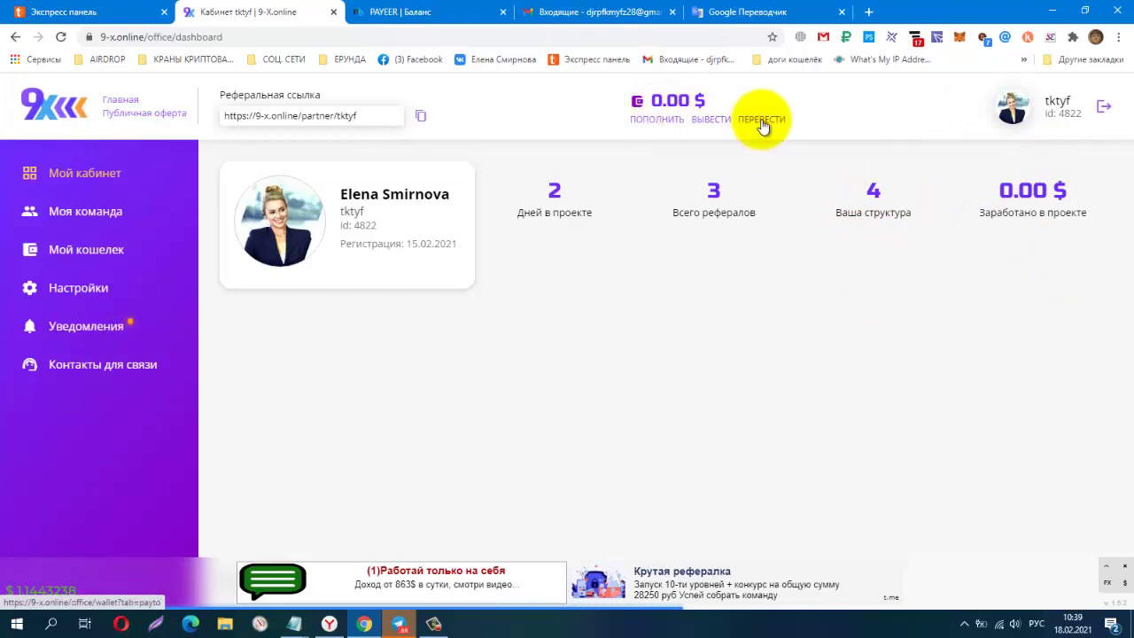
Open the team page and expand the branches of all three first-level referrals.
{"action": "left_click", "coordinate": [88, 217]}
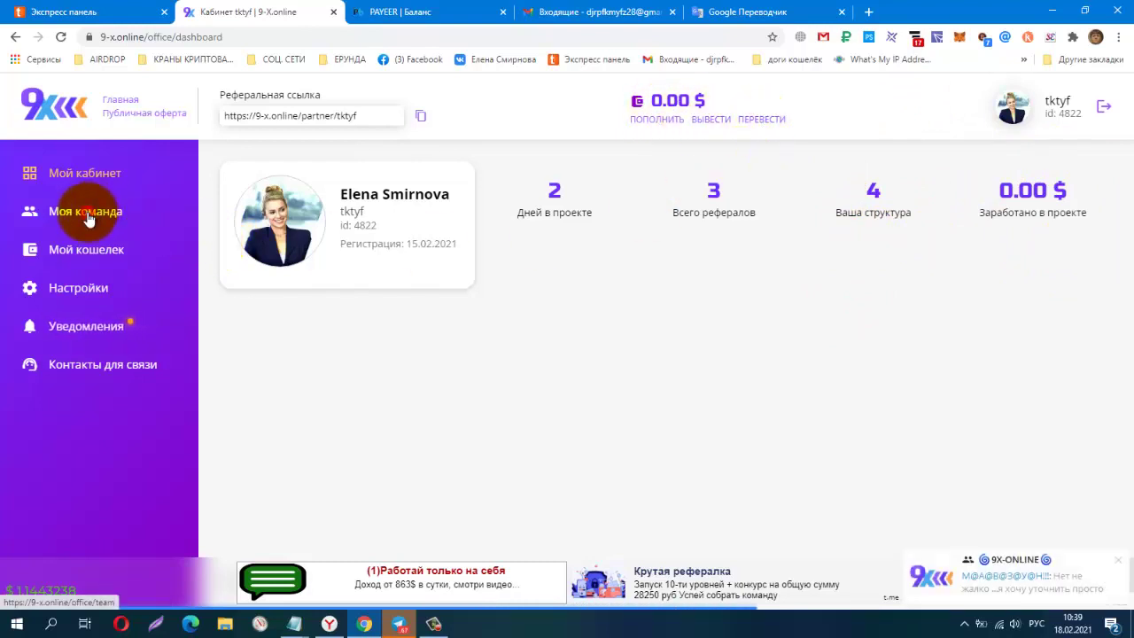
{"action": "scroll", "coordinate": [757, 244], "scroll_direction": "down", "scroll_amount": 1}
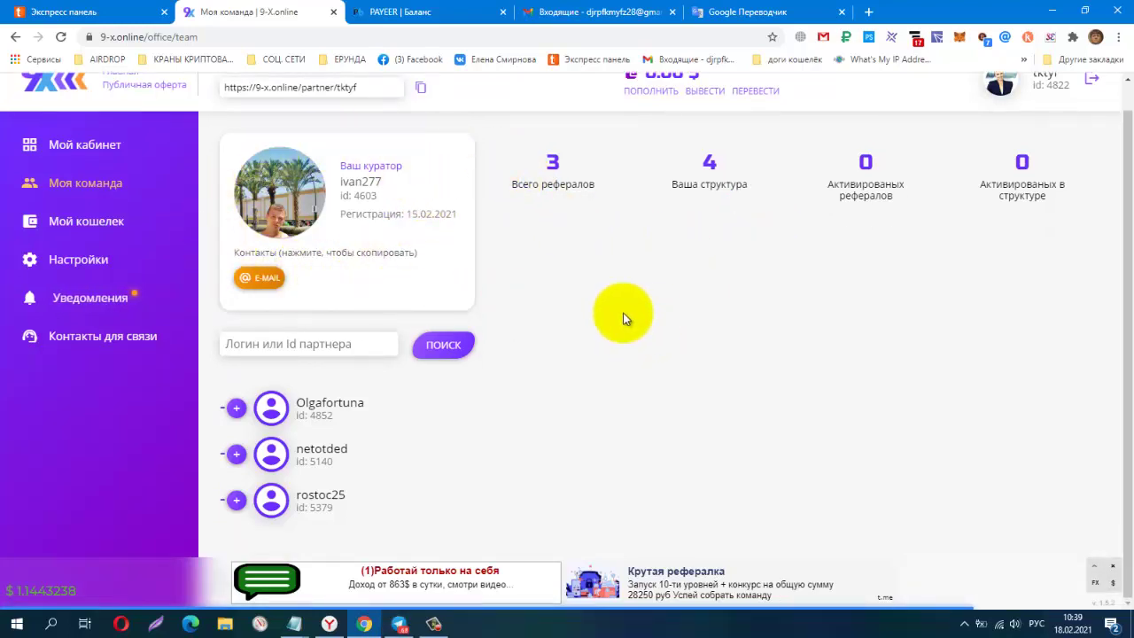
{"action": "left_click", "coordinate": [1113, 567]}
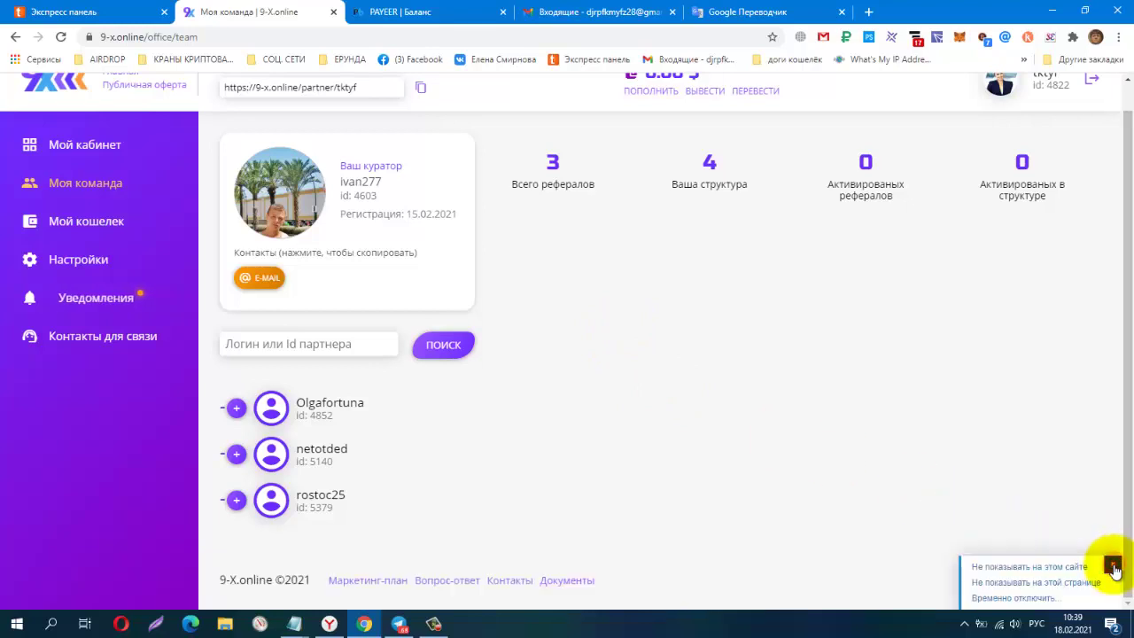
{"action": "left_click", "coordinate": [235, 410]}
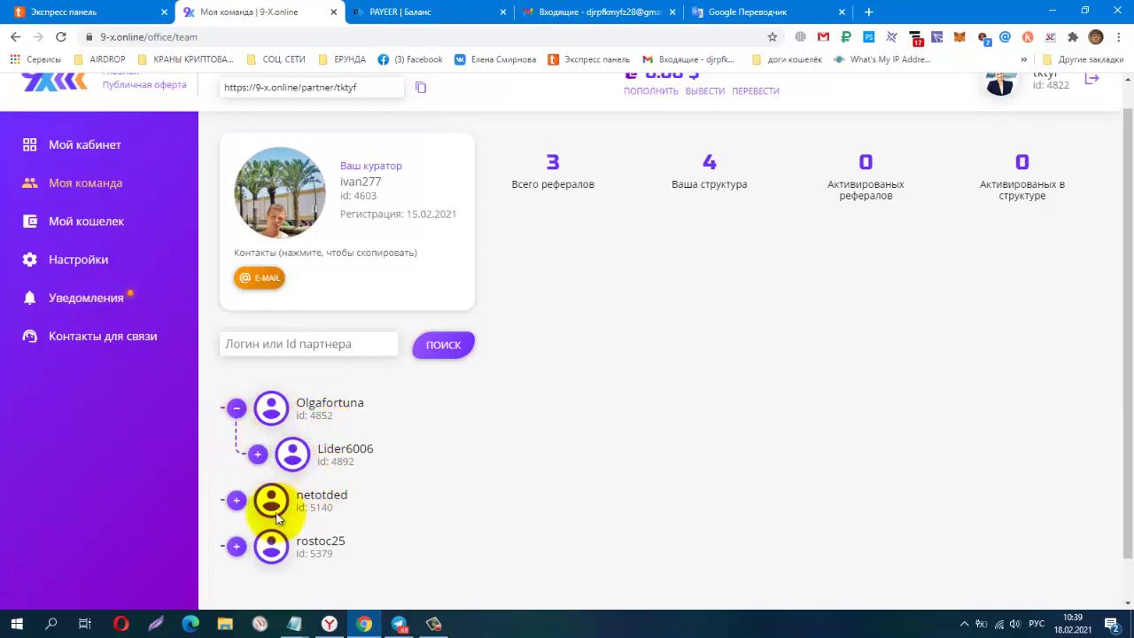
{"action": "left_click", "coordinate": [236, 501]}
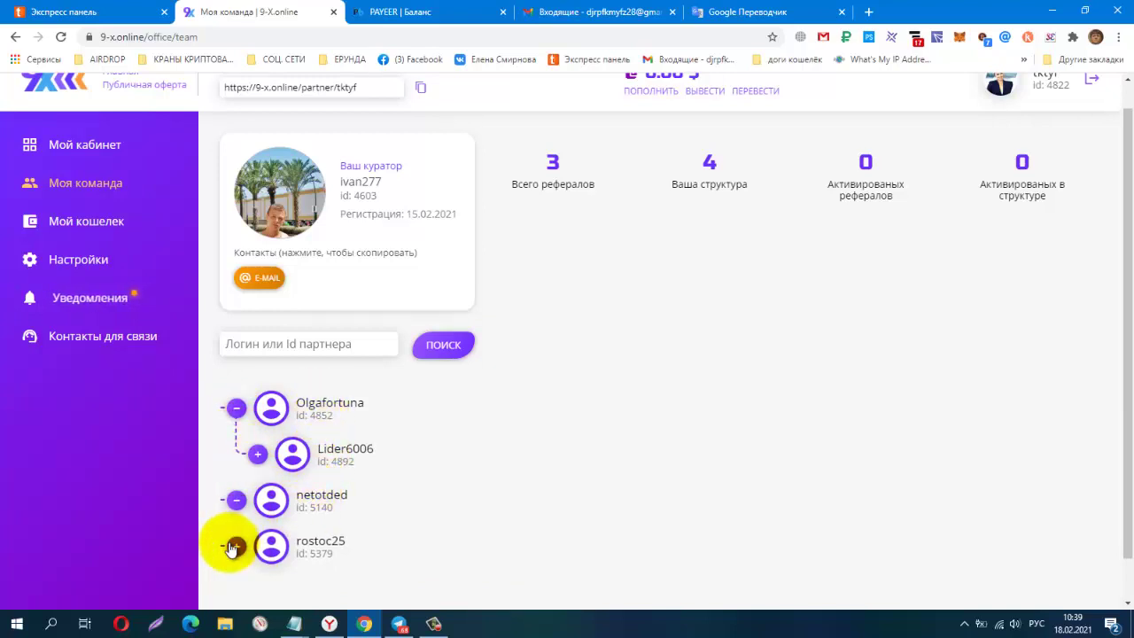
{"action": "left_click", "coordinate": [232, 547]}
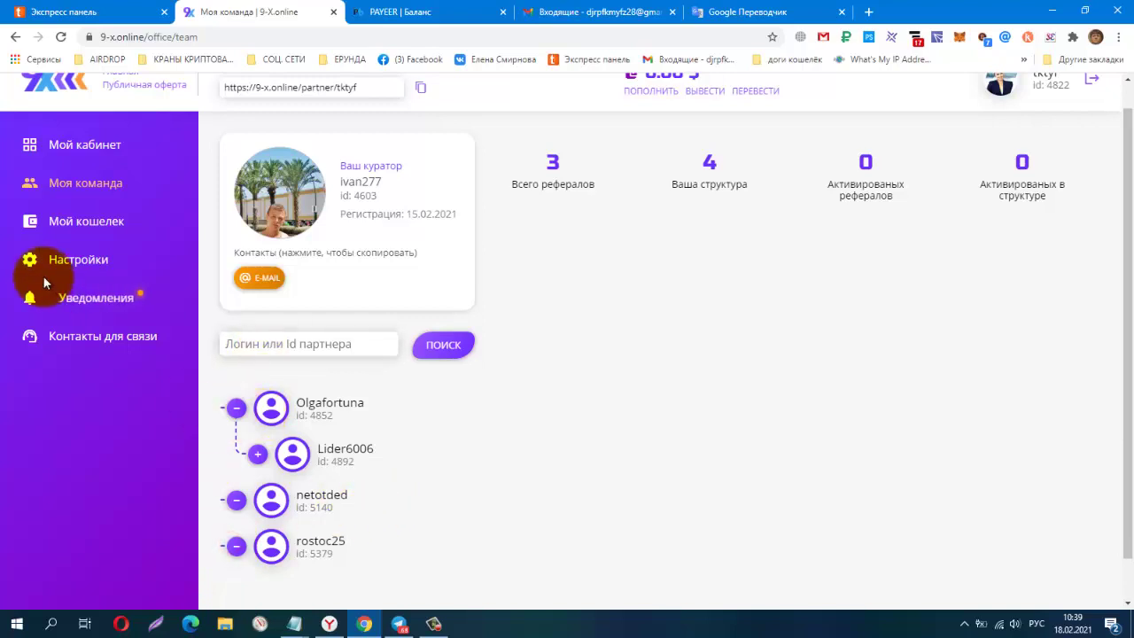
Examine the wallet's balance breakdown and the contact page with its feedback form.
{"action": "left_click", "coordinate": [86, 226]}
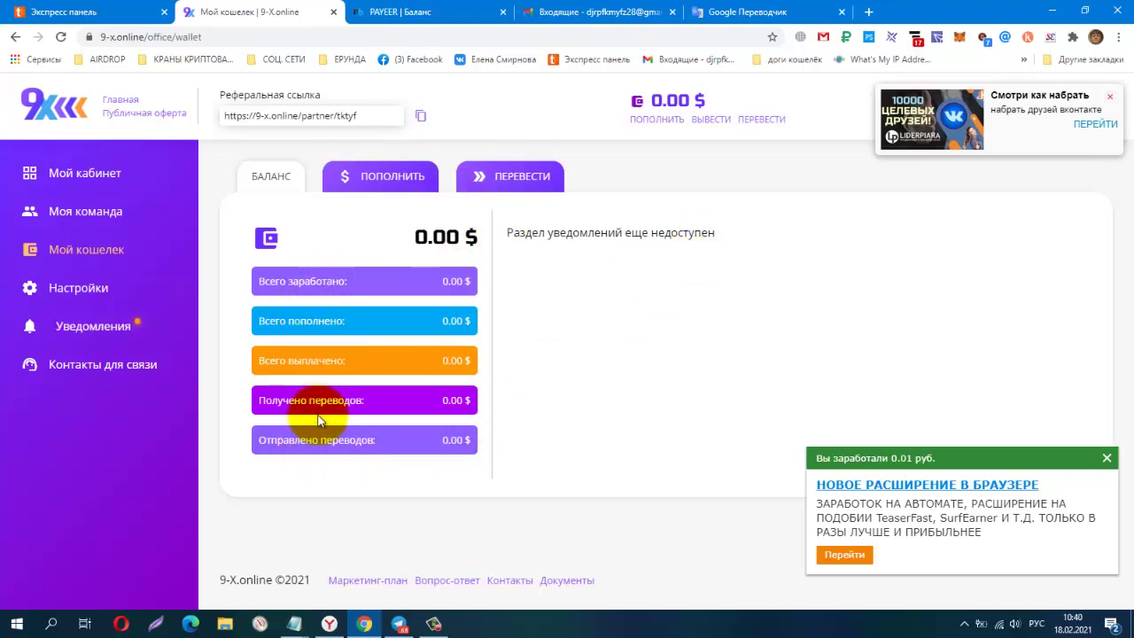
{"action": "left_click", "coordinate": [92, 372]}
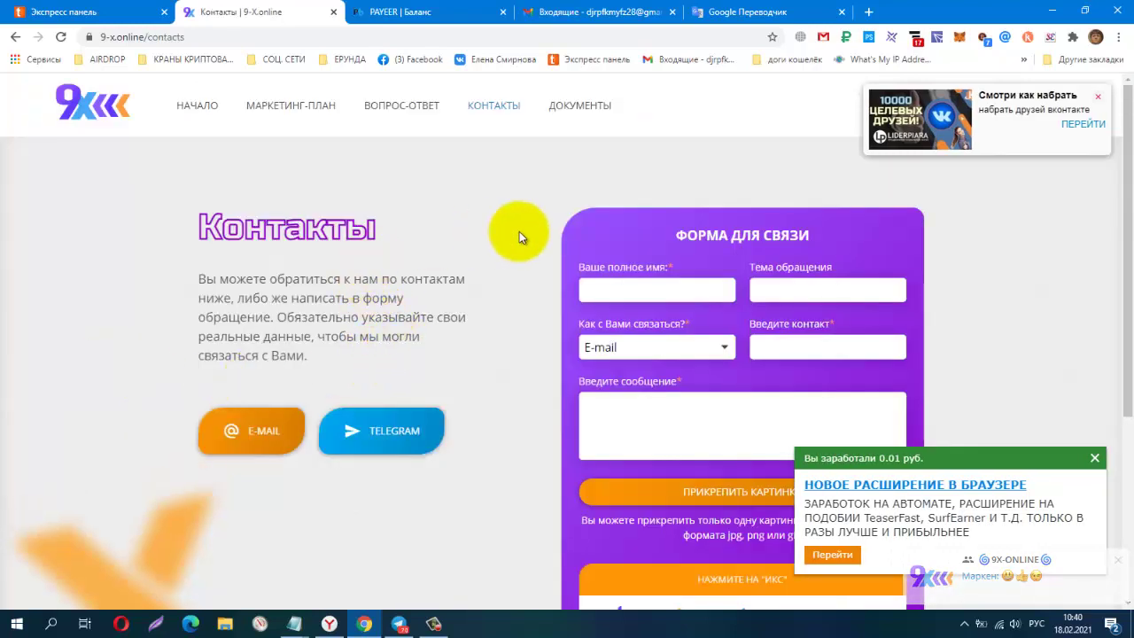
{"action": "scroll", "coordinate": [519, 234], "scroll_direction": "down", "scroll_amount": 1}
{"action": "scroll", "coordinate": [519, 237], "scroll_direction": "down", "scroll_amount": 3}
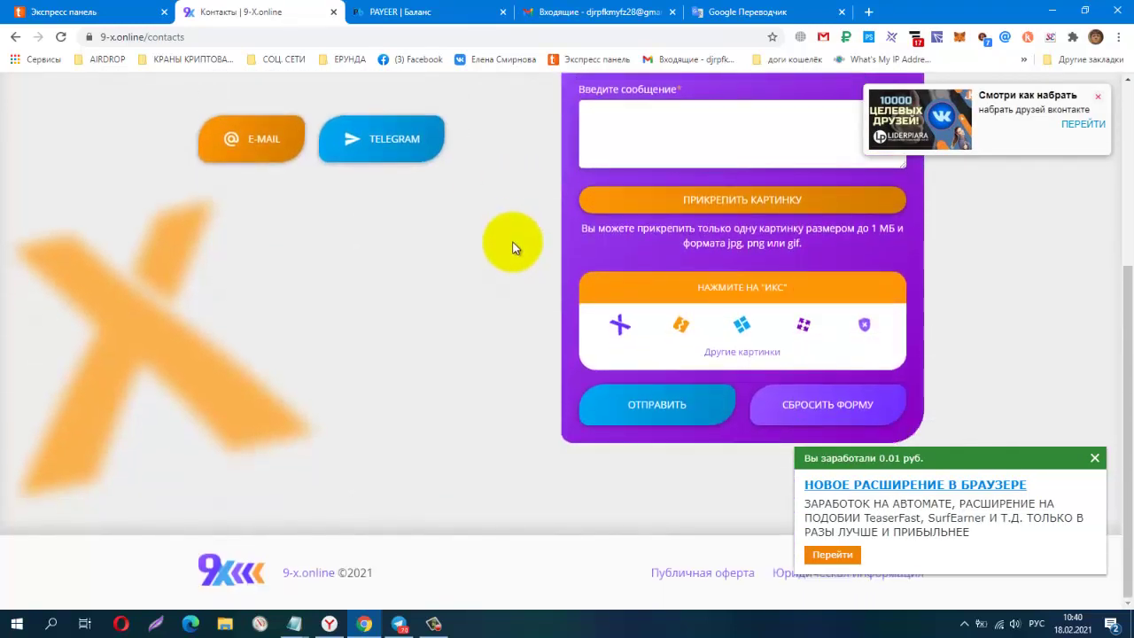
{"action": "left_click", "coordinate": [1095, 460]}
{"action": "scroll", "coordinate": [1046, 374], "scroll_direction": "up", "scroll_amount": 3}
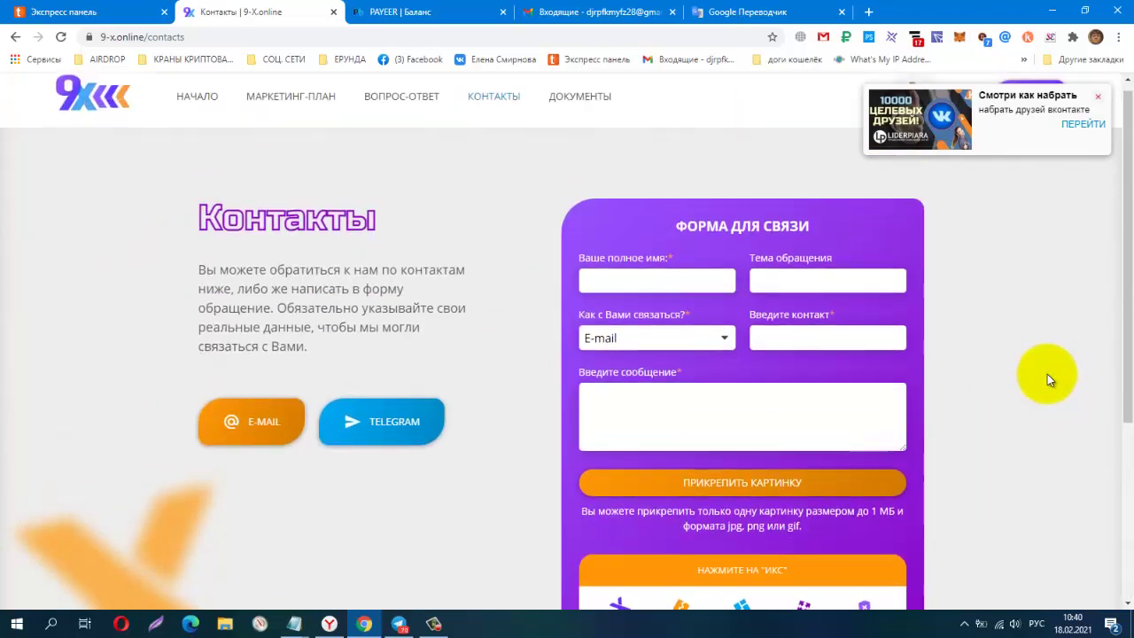
Return to the personal account and view the contact type options under the personal data settings.
{"action": "left_click", "coordinate": [1100, 100]}
{"action": "left_click", "coordinate": [957, 93]}
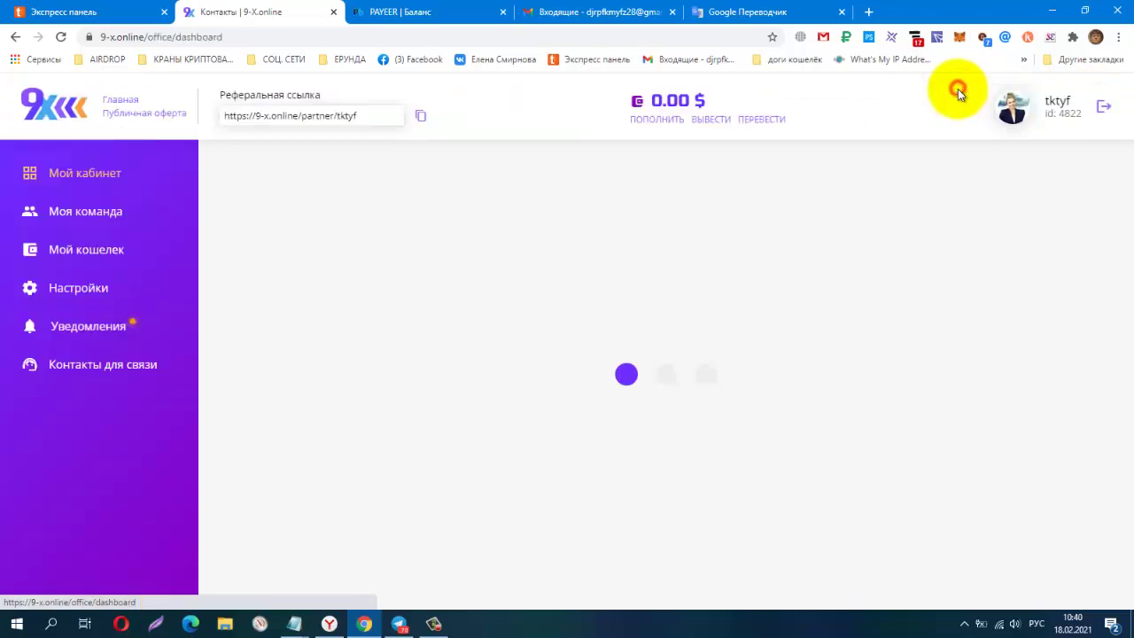
{"action": "left_click", "coordinate": [93, 296]}
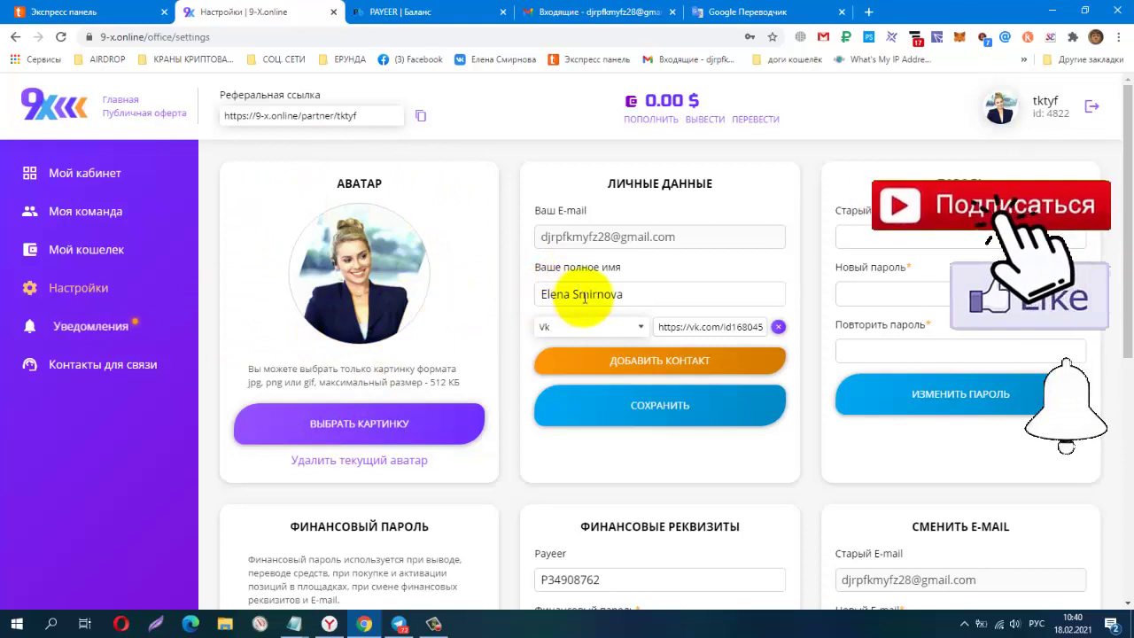
{"action": "left_click", "coordinate": [634, 333]}
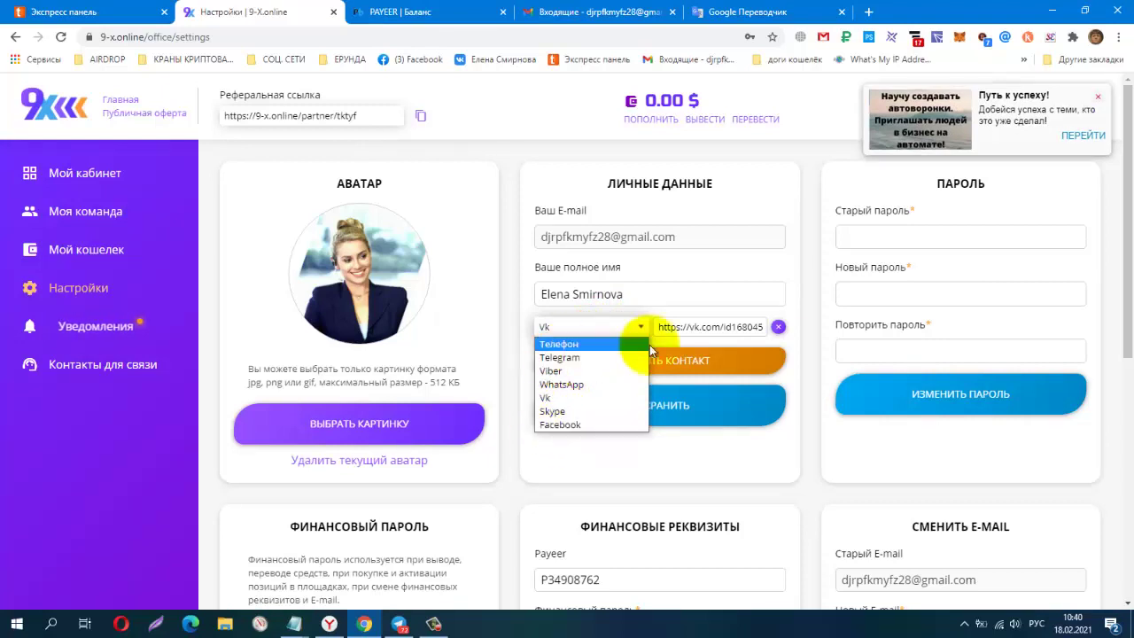
{"action": "left_click", "coordinate": [507, 351]}
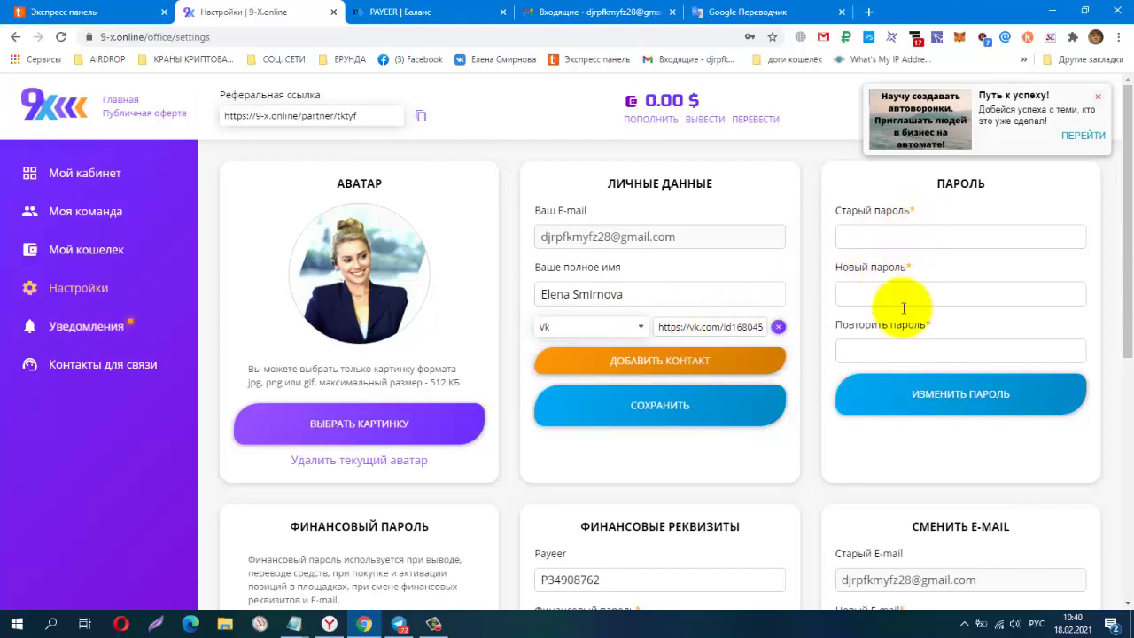
Examine the financial password, payment details, e-mail change and Google Auth sections of the account settings.
{"action": "scroll", "coordinate": [900, 320], "scroll_direction": "down", "scroll_amount": 4}
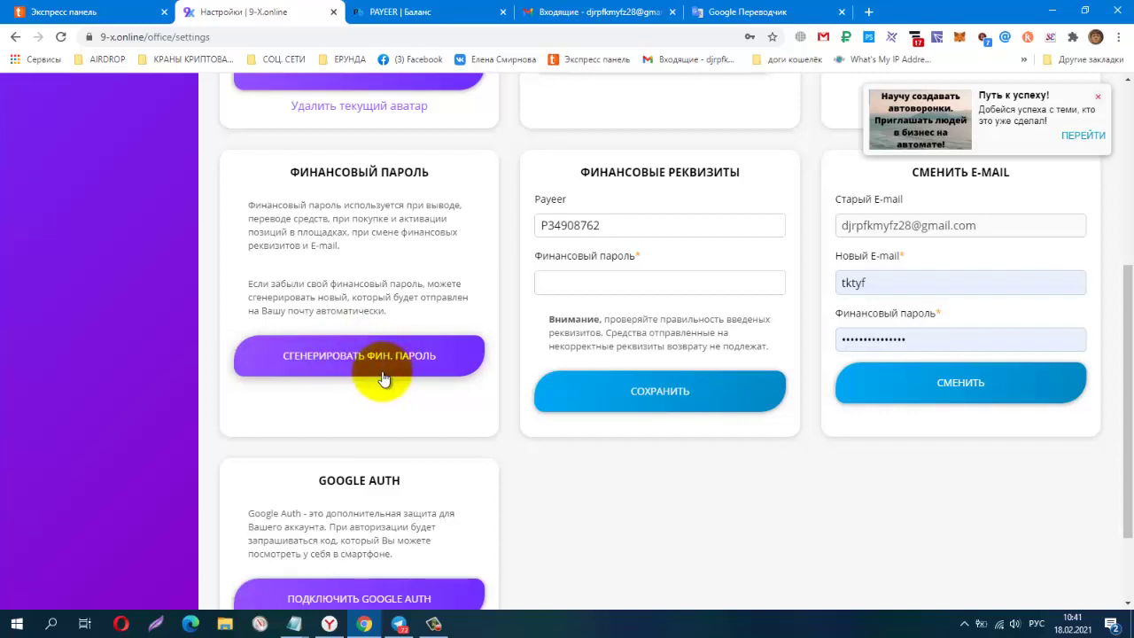
{"action": "scroll", "coordinate": [383, 379], "scroll_direction": "down", "scroll_amount": 2}
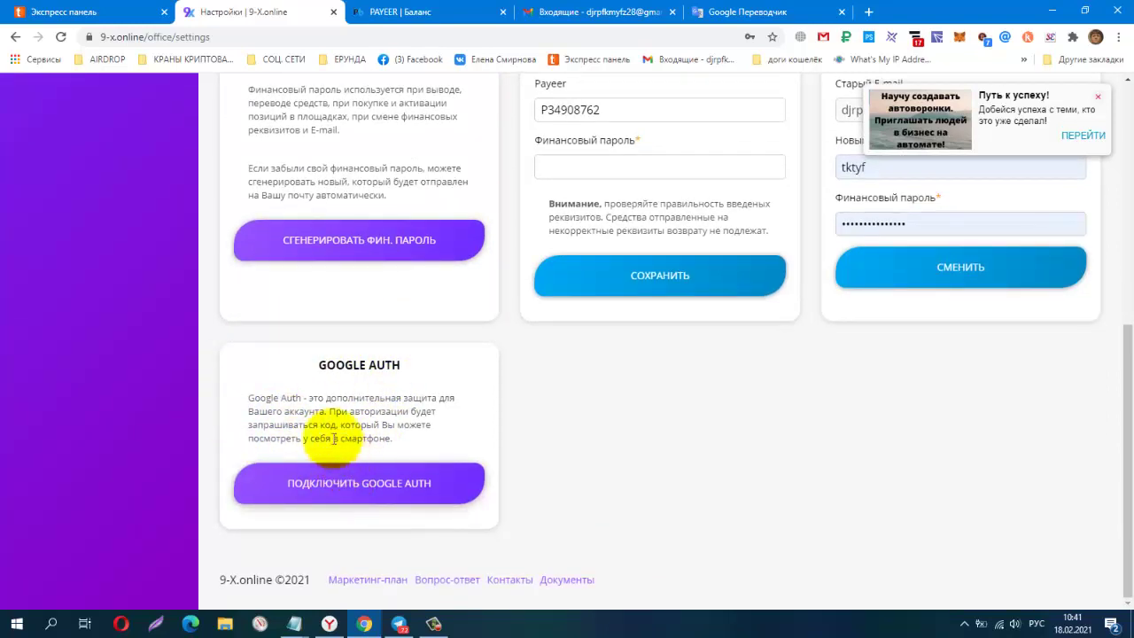
{"action": "scroll", "coordinate": [274, 340], "scroll_direction": "up", "scroll_amount": 3}
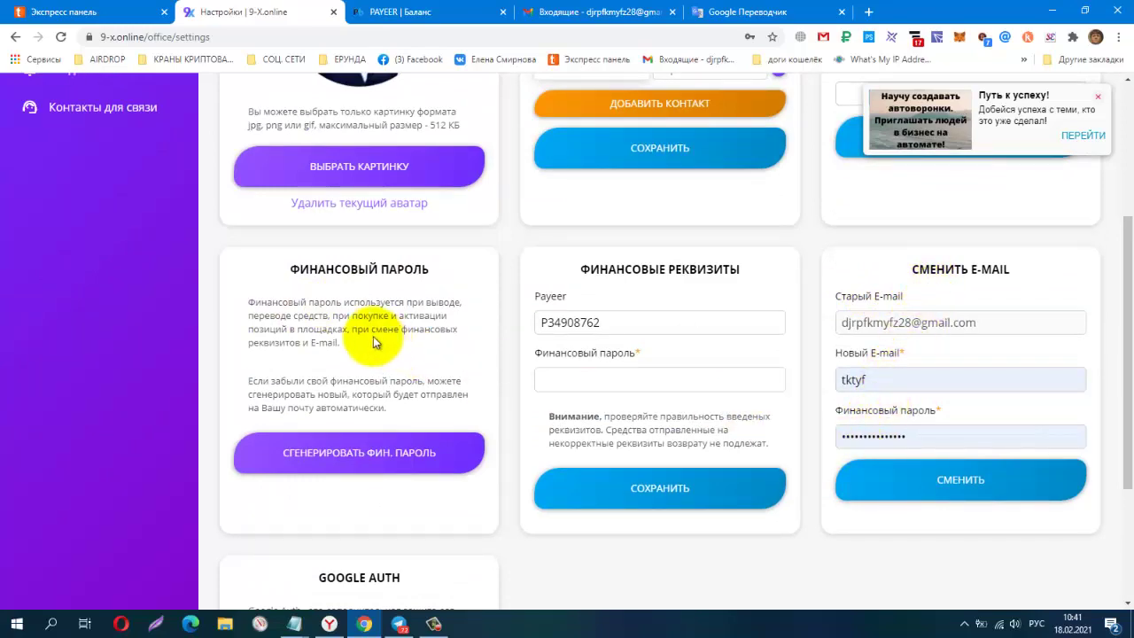
{"action": "scroll", "coordinate": [316, 293], "scroll_direction": "up", "scroll_amount": 3}
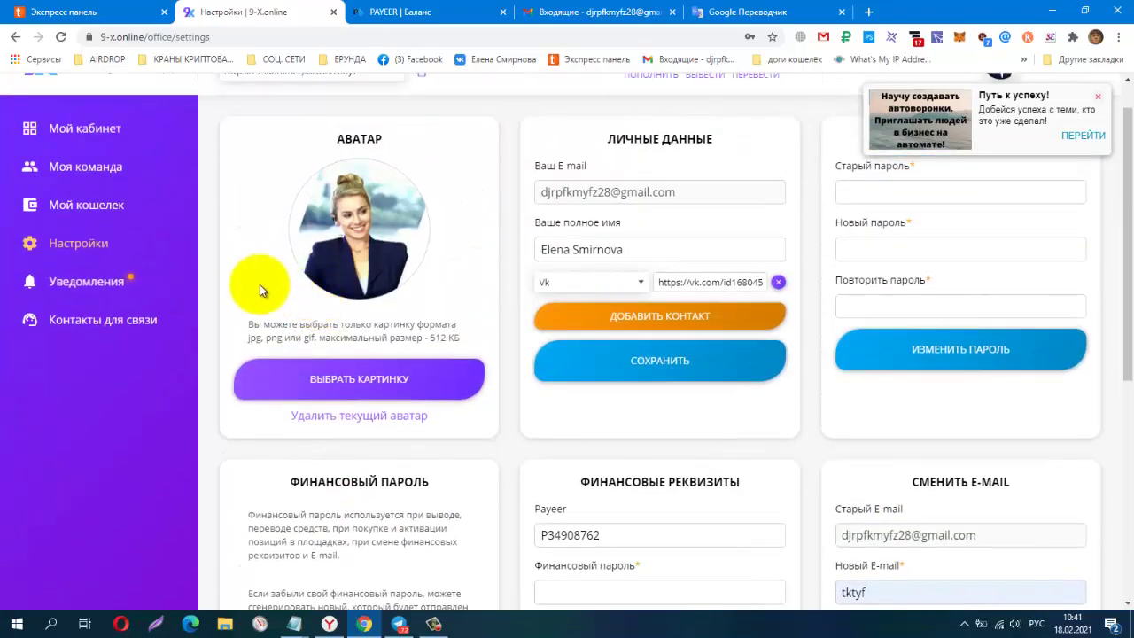
{"action": "scroll", "coordinate": [225, 256], "scroll_direction": "up", "scroll_amount": 1}
Submit a balance top-up request for 1.5 from the wallet.
{"action": "left_click", "coordinate": [102, 253]}
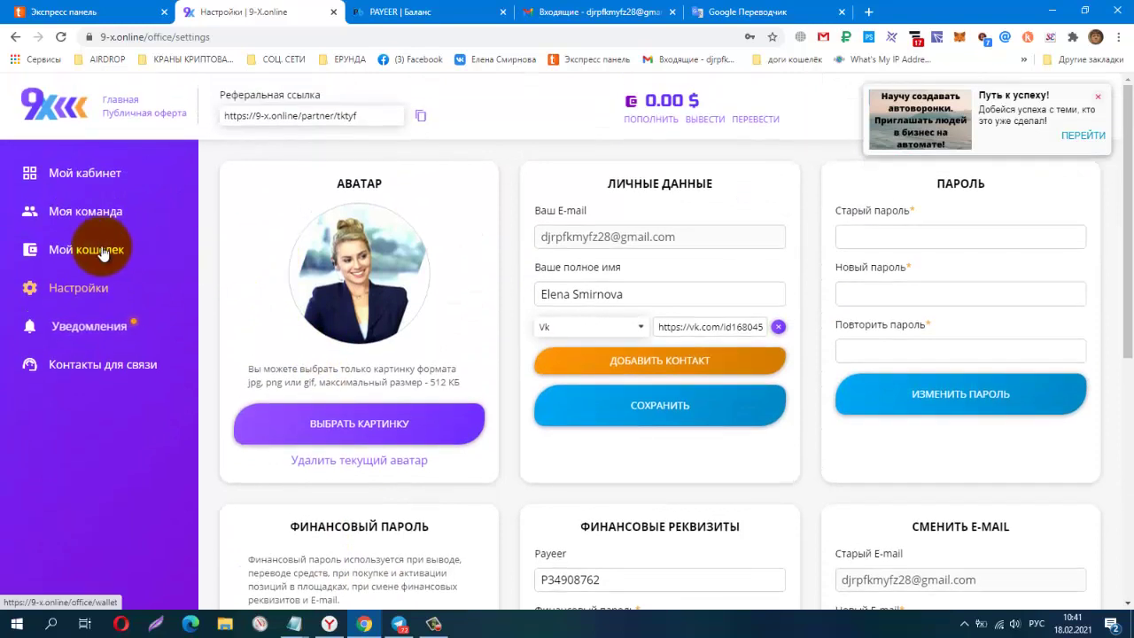
{"action": "left_click", "coordinate": [650, 120]}
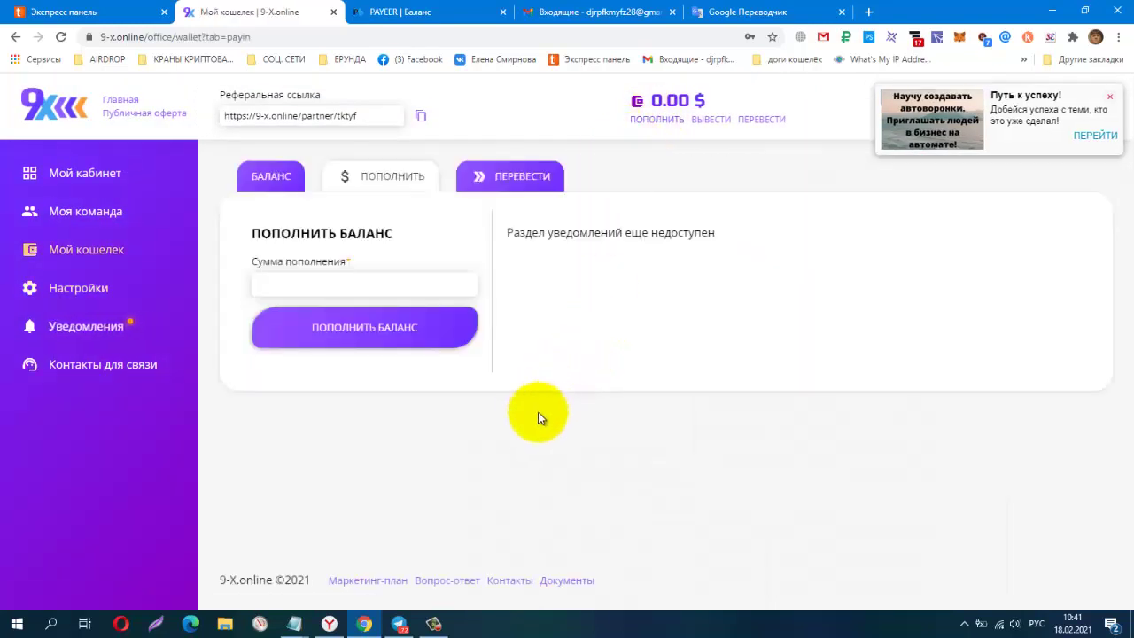
{"action": "left_click", "coordinate": [347, 284]}
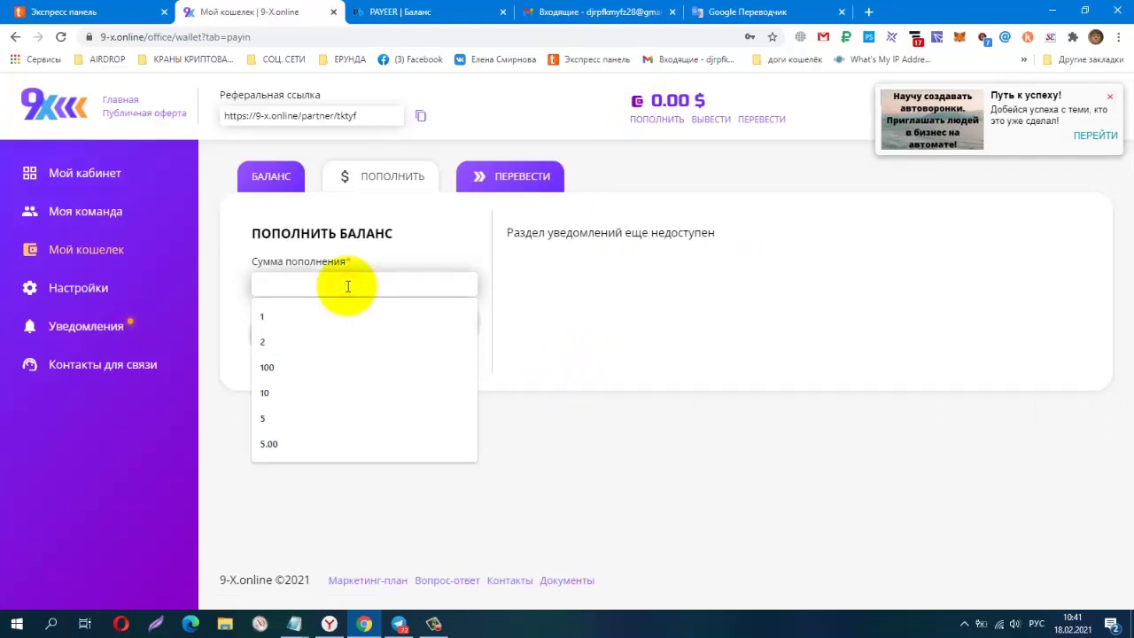
{"action": "type", "text": "1"}
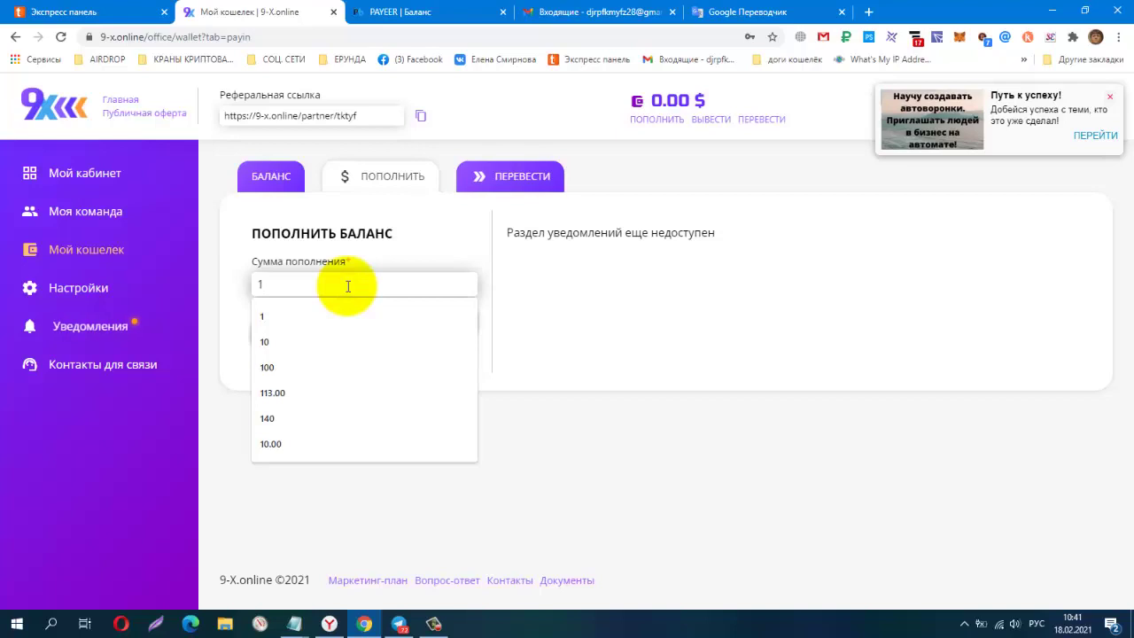
{"action": "type", "text": ".5"}
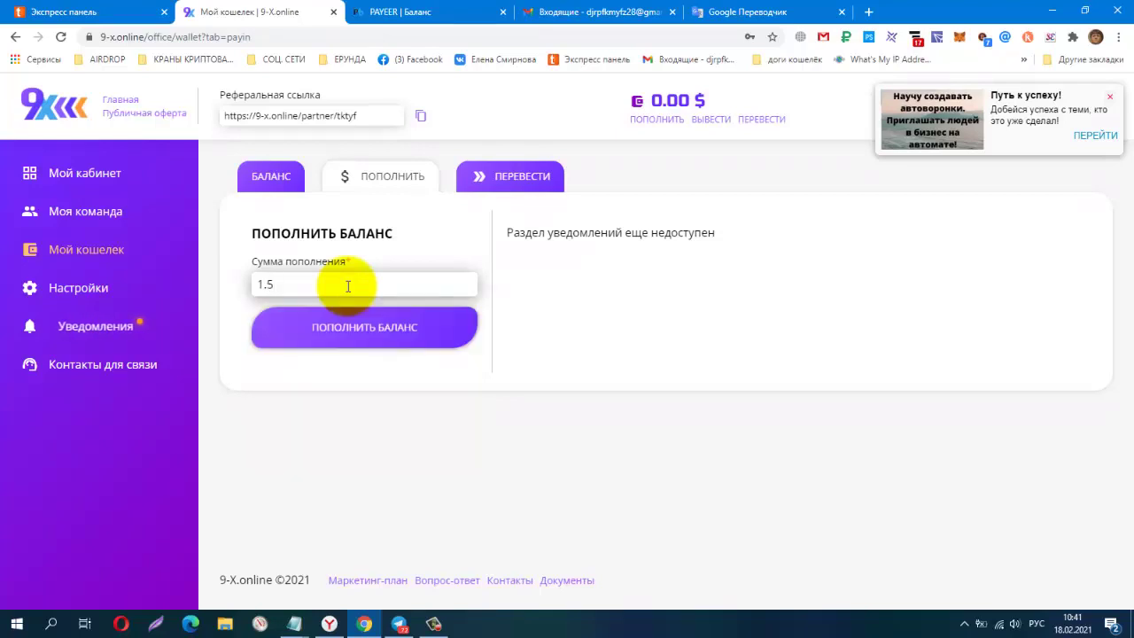
{"action": "left_click", "coordinate": [370, 331]}
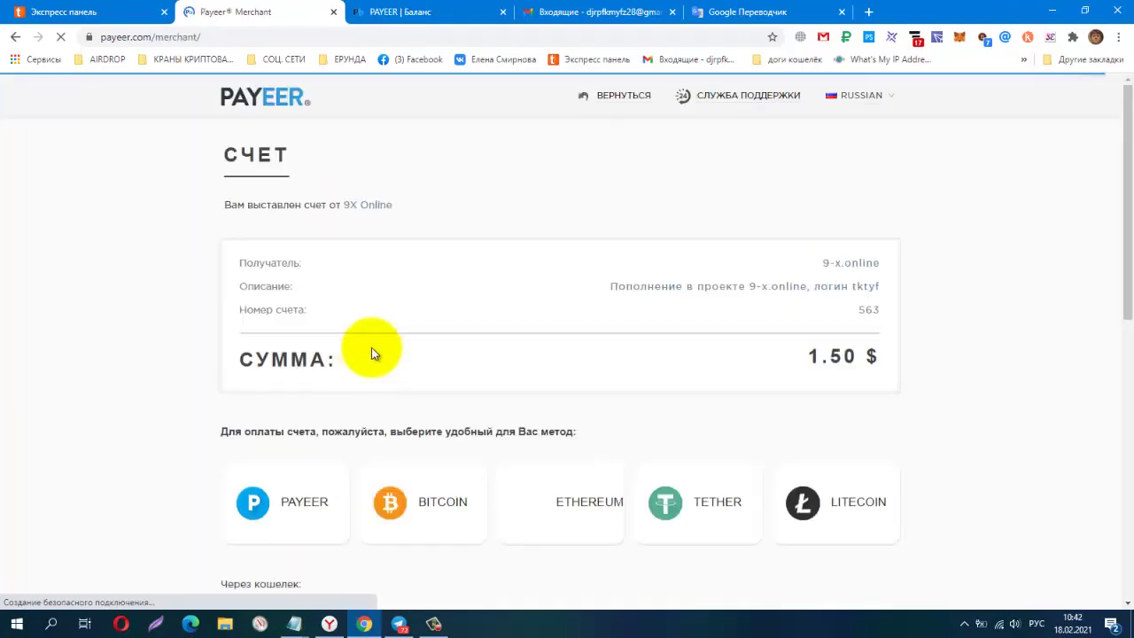
Confirm the top-up invoice with Payeer as the payment method and submit the prefilled Payeer login.
{"action": "scroll", "coordinate": [917, 323], "scroll_direction": "down", "scroll_amount": 2}
{"action": "mouse_move", "coordinate": [329, 369]}
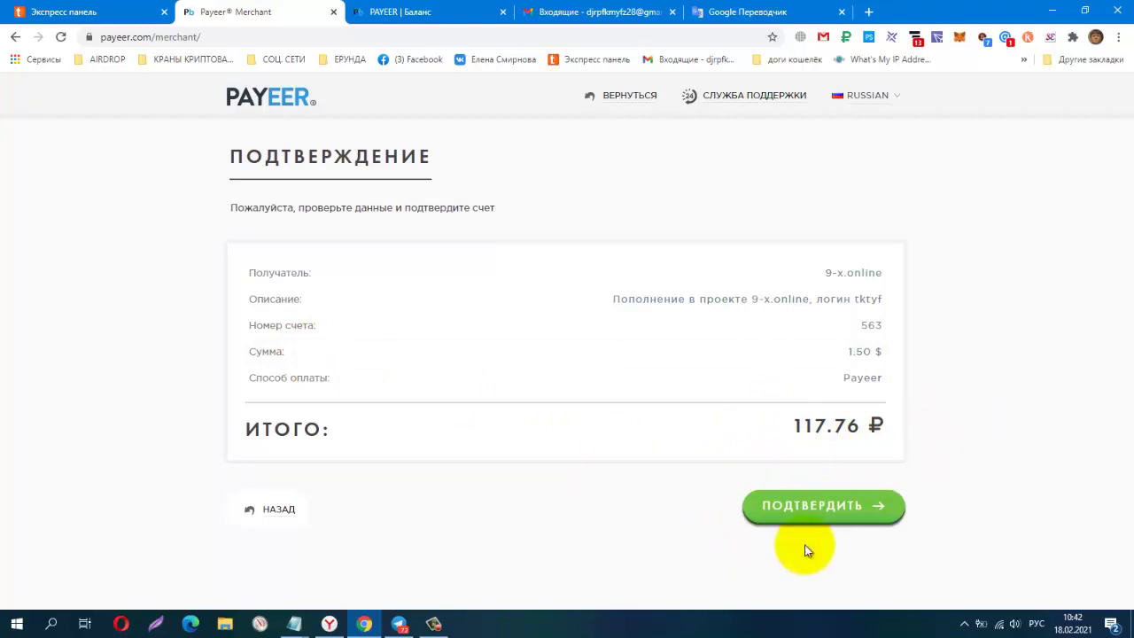
{"action": "left_click", "coordinate": [808, 518]}
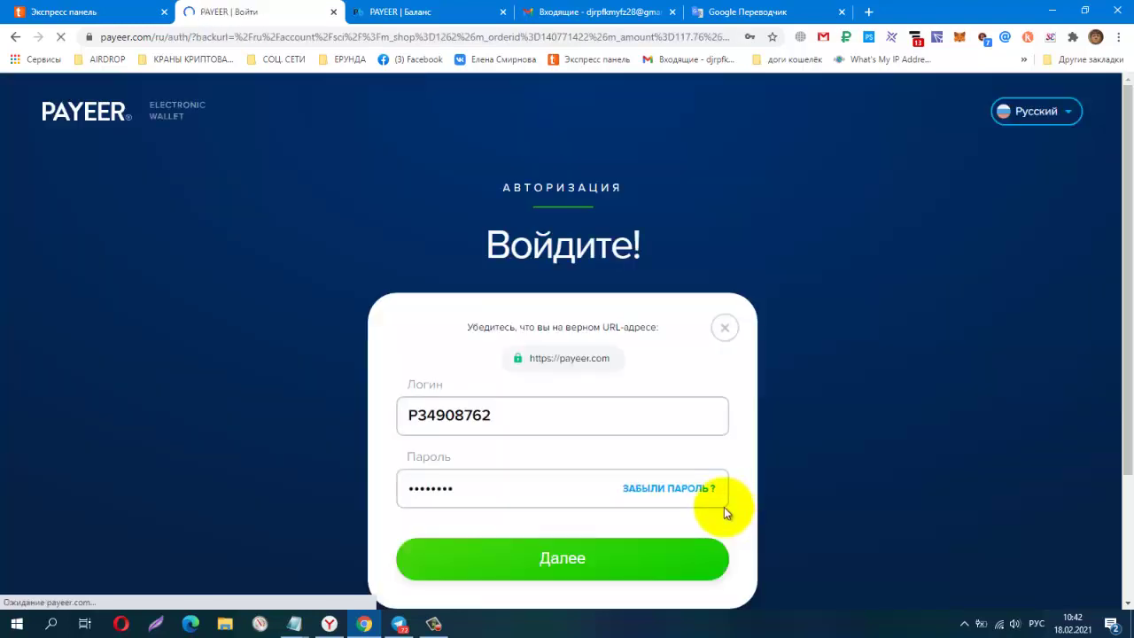
{"action": "left_click", "coordinate": [560, 561]}
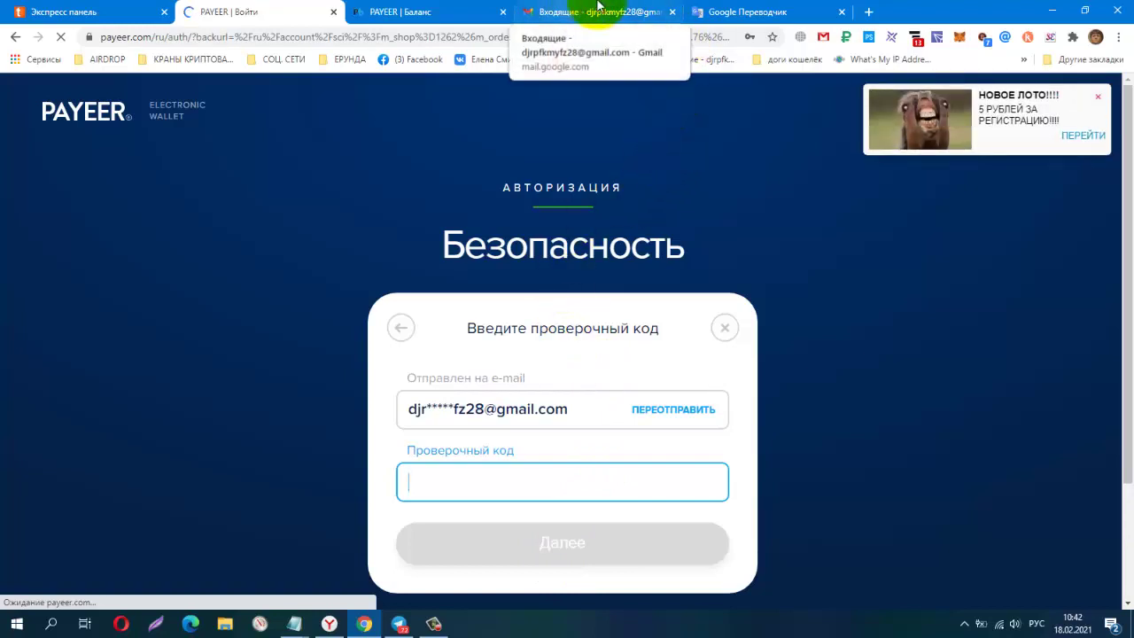
Switch to Gmail and open the Payeer.com verification code e-mail from the inbox.
{"action": "left_click", "coordinate": [823, 39]}
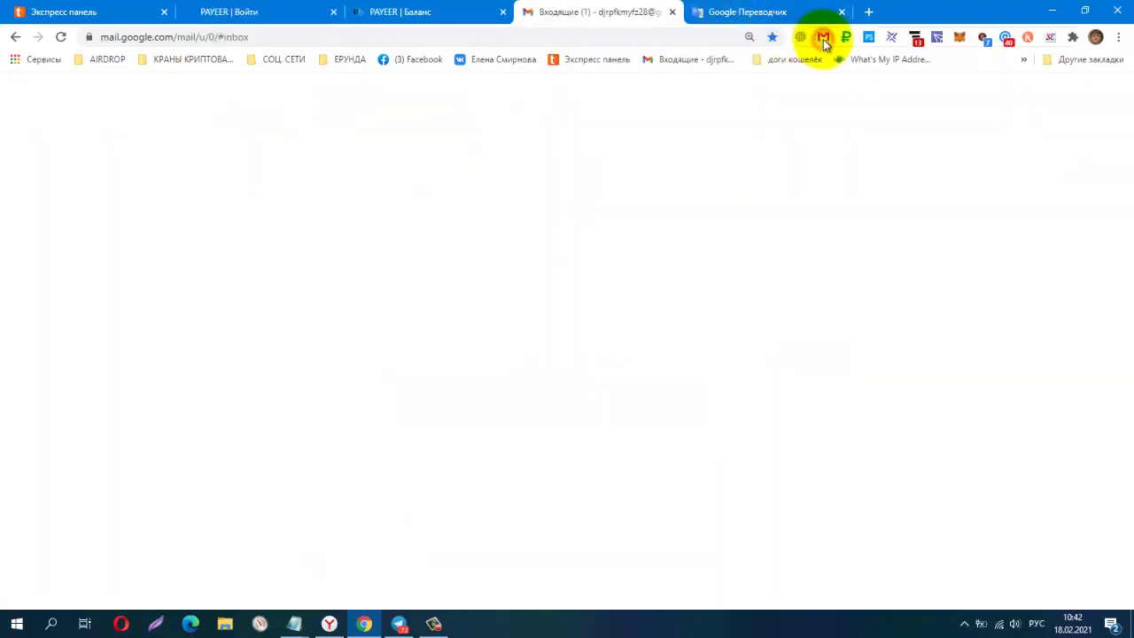
{"action": "left_click", "coordinate": [81, 198]}
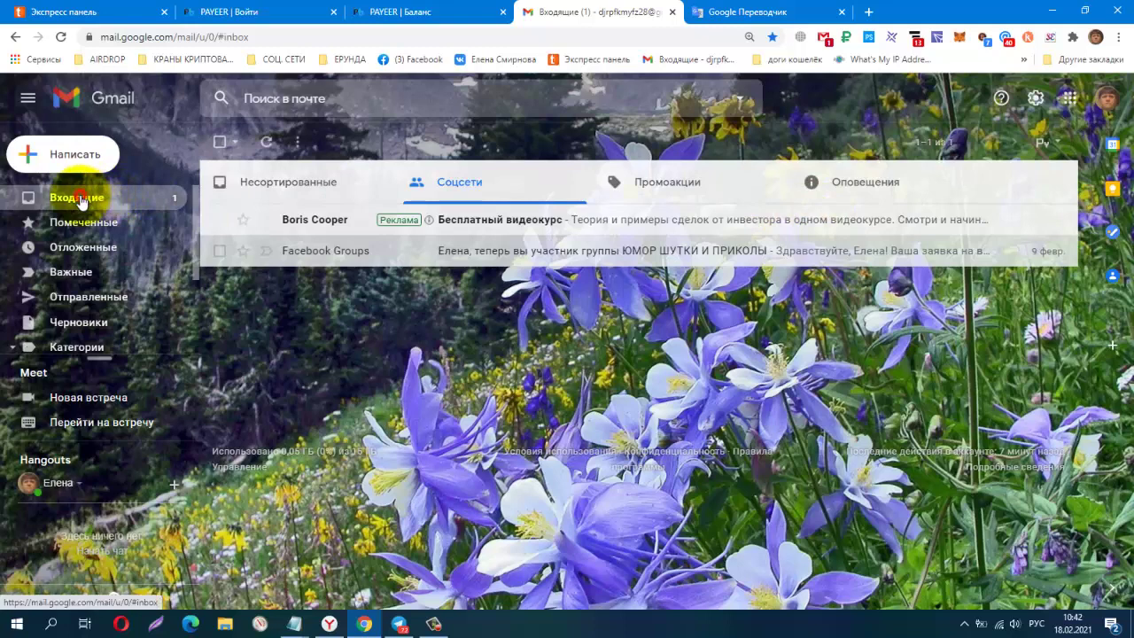
{"action": "left_click", "coordinate": [548, 222]}
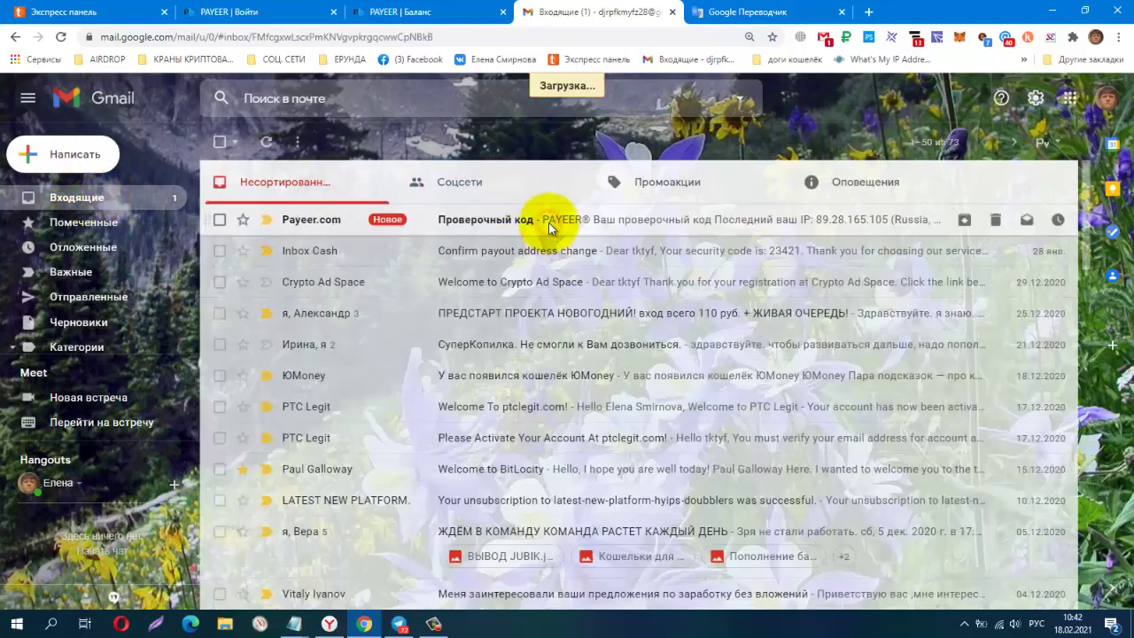
{"action": "scroll", "coordinate": [542, 243], "scroll_direction": "down", "scroll_amount": 3}
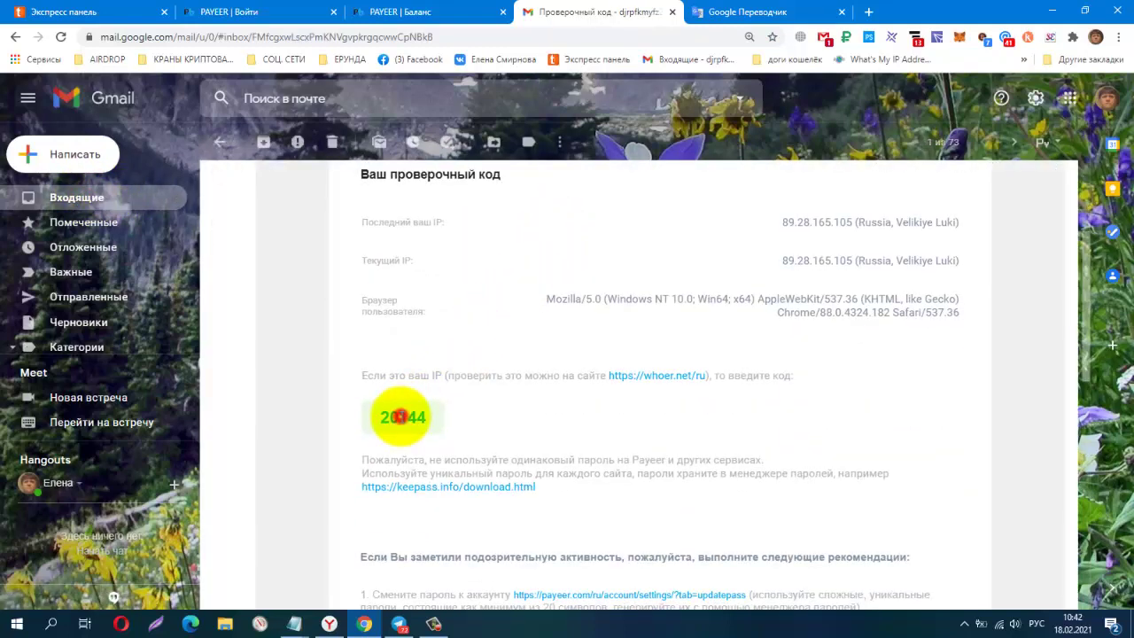
Copy the verification code from the body of the Payeer e-mail.
{"action": "double_click", "coordinate": [401, 416]}
{"action": "key", "text": "ctrl+c"}
{"action": "right_click", "coordinate": [402, 418]}
{"action": "key", "text": "Escape"}
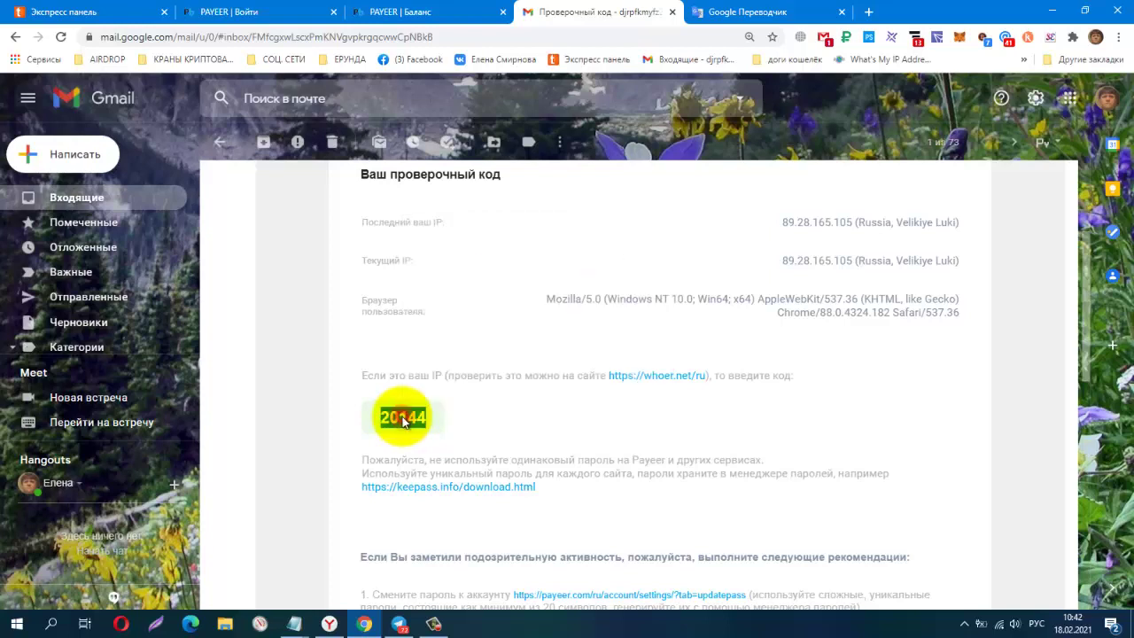
{"action": "right_click", "coordinate": [402, 420]}
{"action": "left_click", "coordinate": [452, 426]}
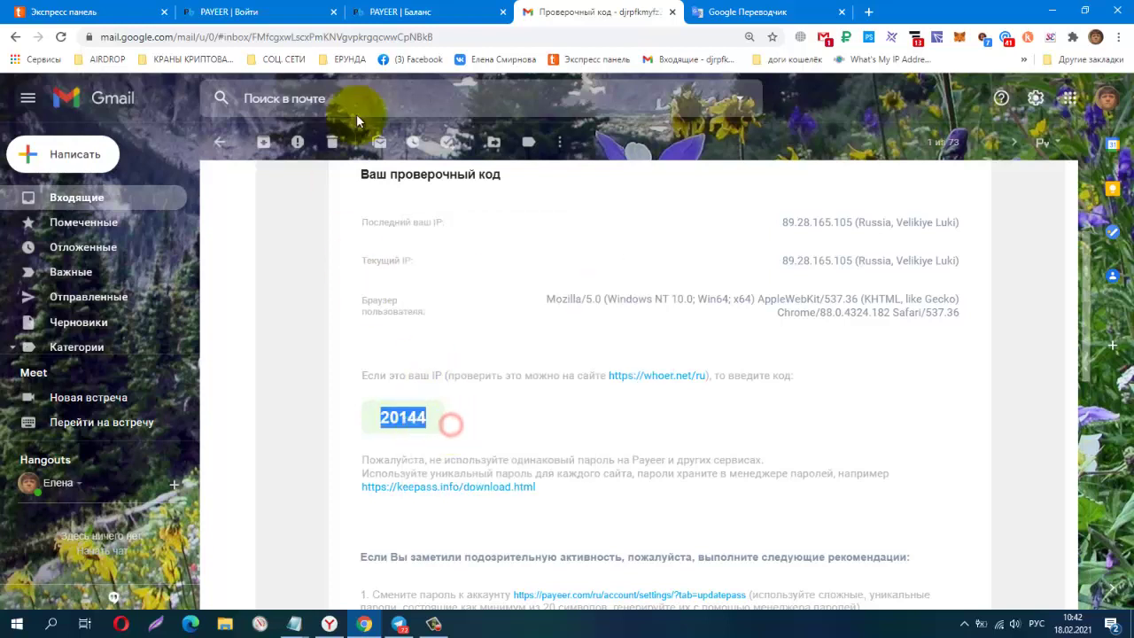
Return to the Payeer login page, paste the verification code into its field and submit it.
{"action": "left_click", "coordinate": [446, 21]}
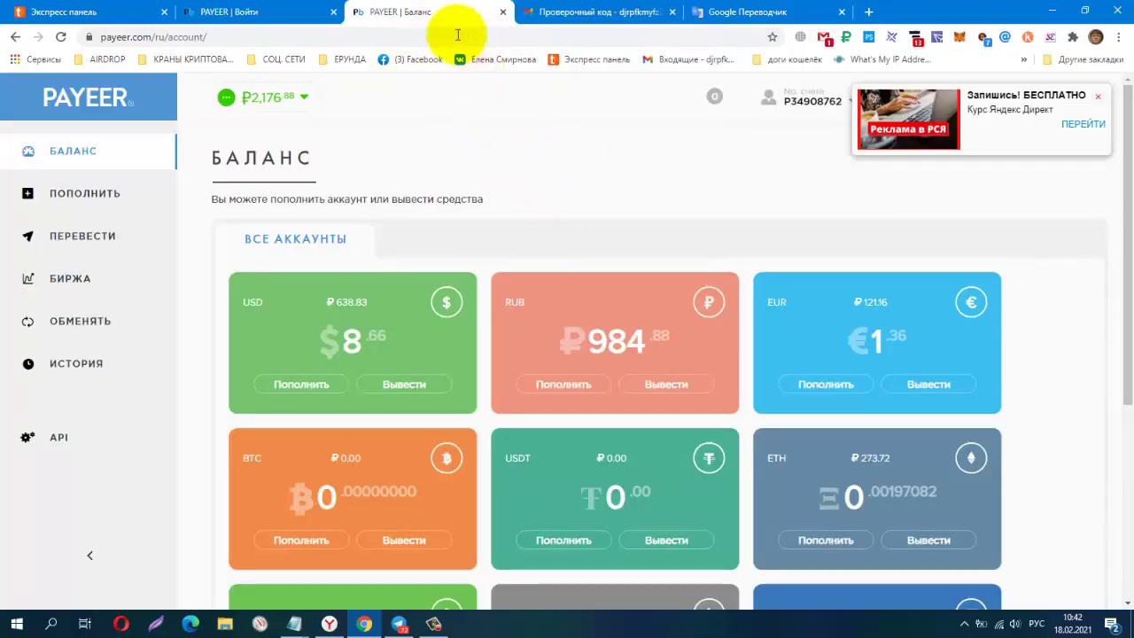
{"action": "left_click", "coordinate": [273, 10]}
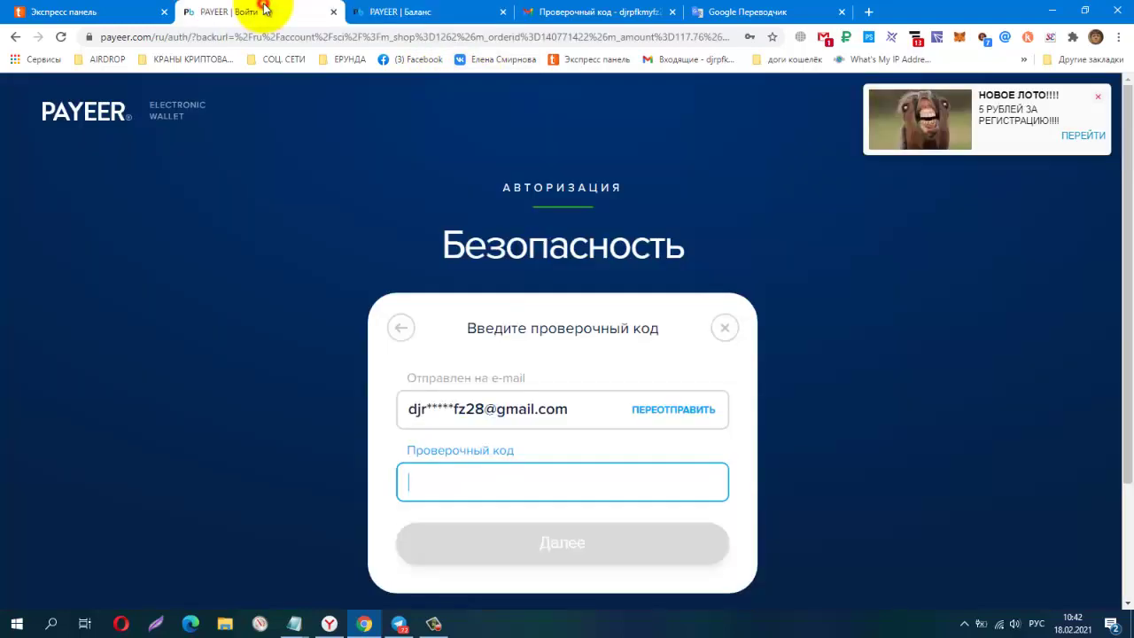
{"action": "right_click", "coordinate": [441, 483]}
{"action": "left_click", "coordinate": [473, 378]}
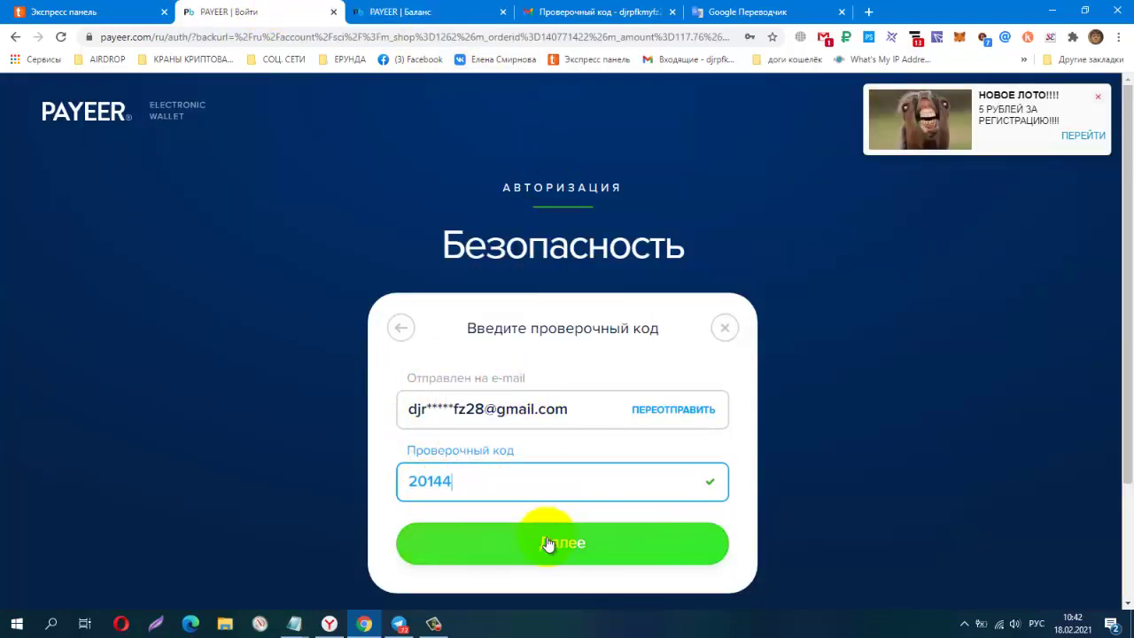
{"action": "left_click", "coordinate": [545, 549]}
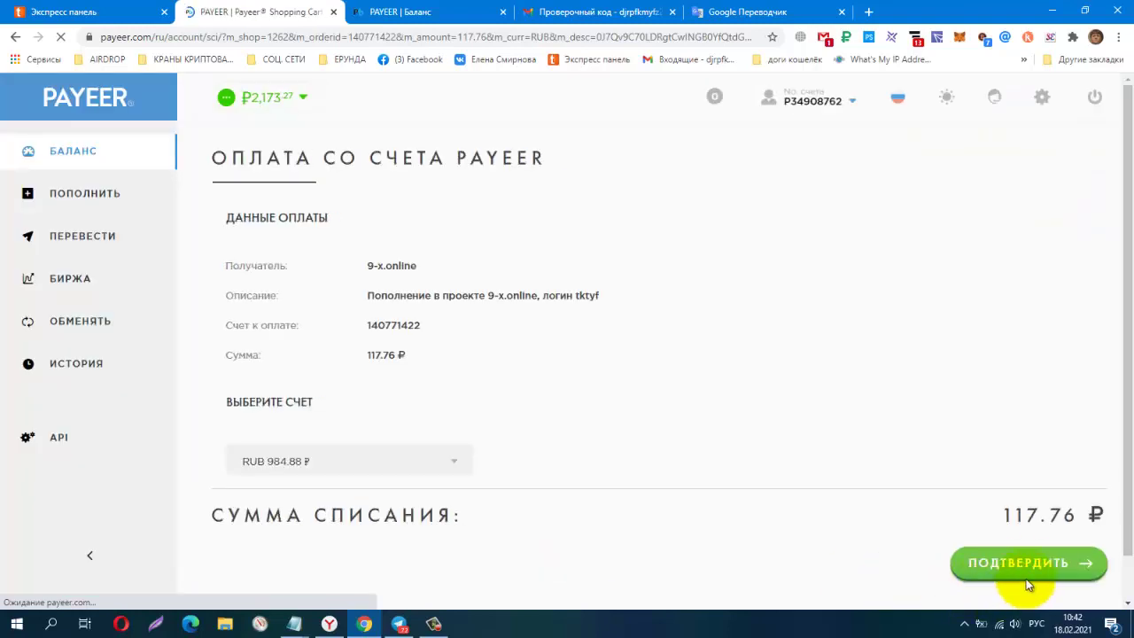
Confirm the 117.76 ₽ payment to 9-x.online from the RUB account and authorise it with the master key.
{"action": "left_click", "coordinate": [1028, 569]}
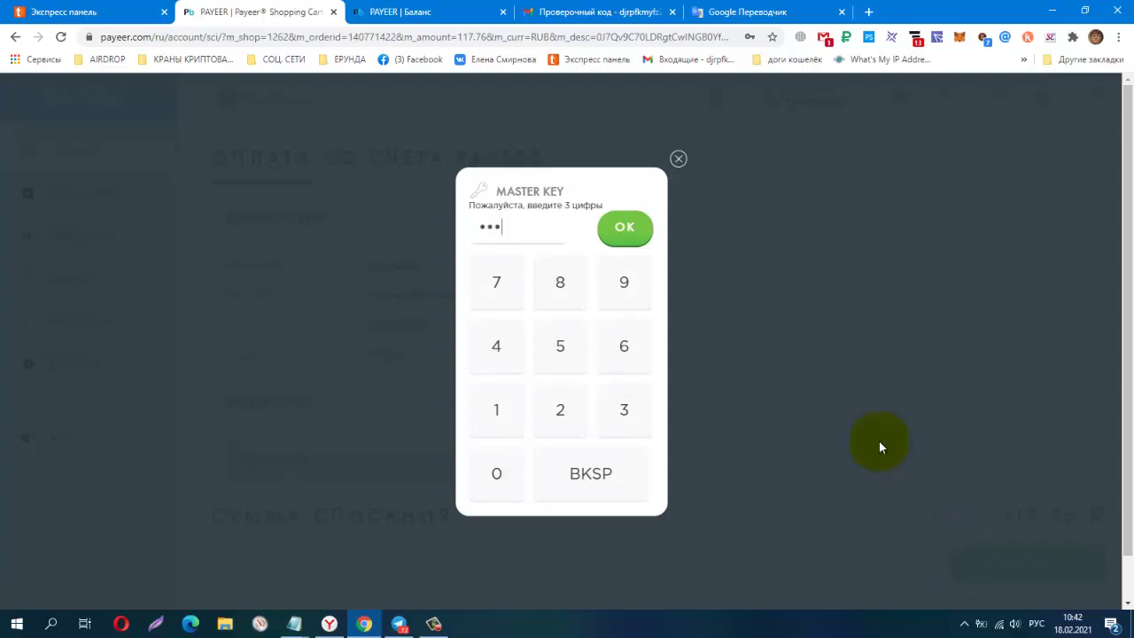
{"action": "left_click", "coordinate": [634, 232]}
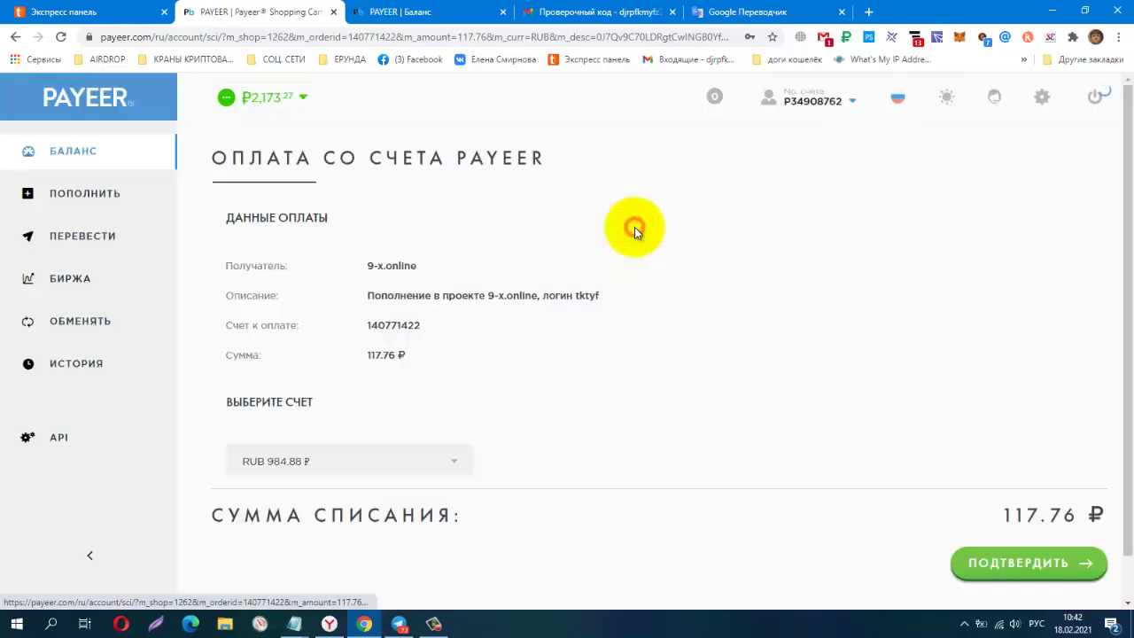
{"action": "left_click", "coordinate": [750, 266]}
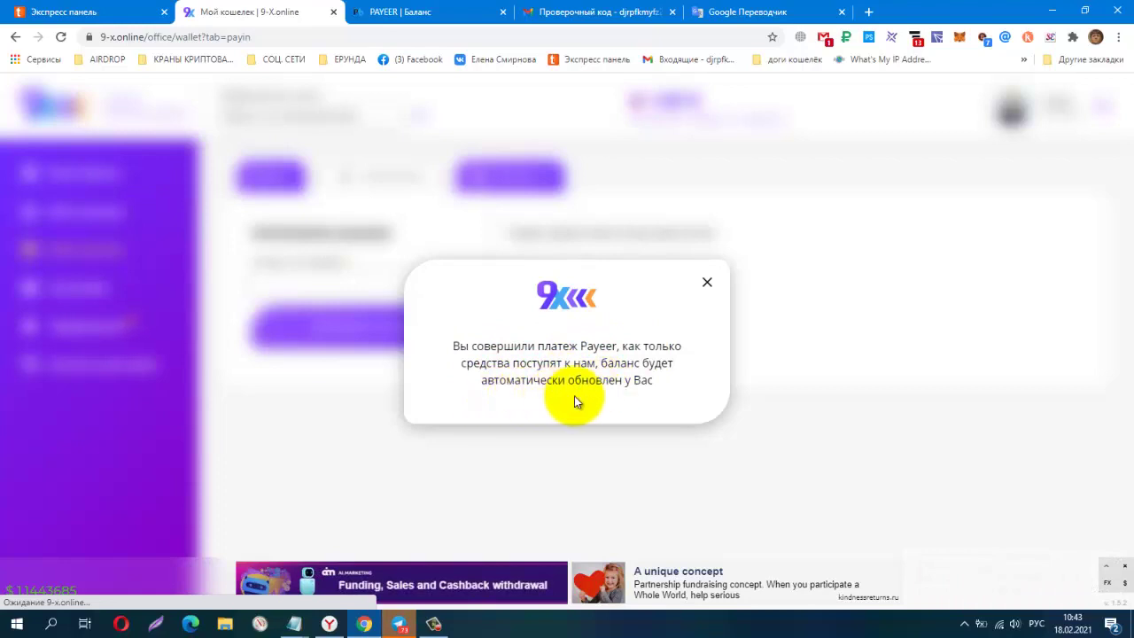
Dismiss the Payeer payment notice and the advertising pop-ups, and highlight the account balance in the wallet header.
{"action": "left_click", "coordinate": [709, 283]}
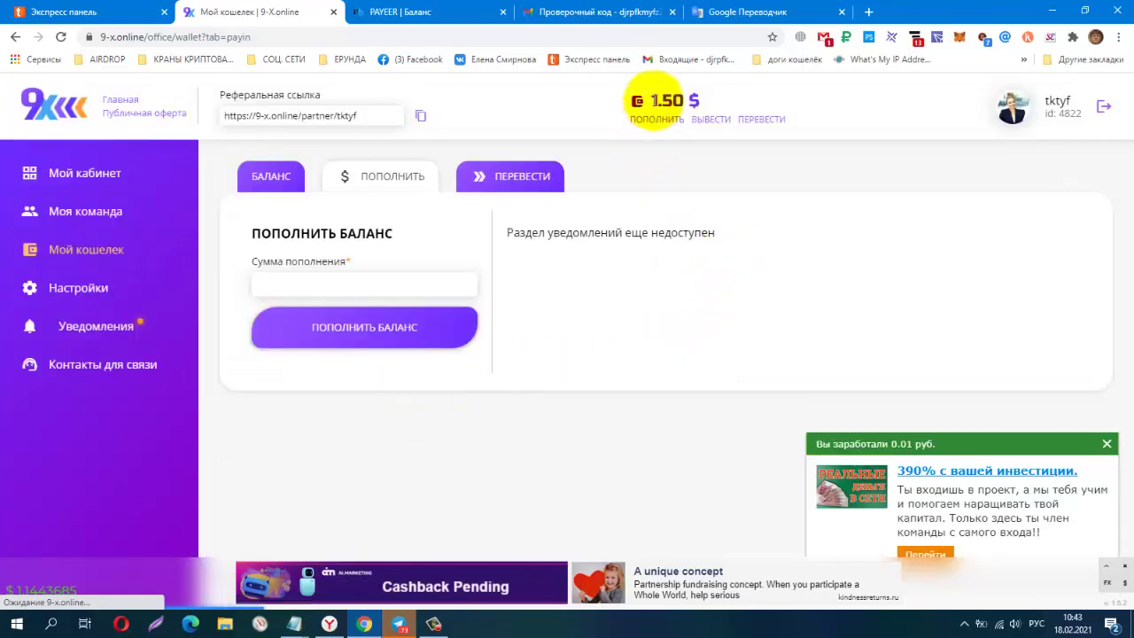
{"action": "left_click_drag", "start_coordinate": [651, 100], "coordinate": [713, 99]}
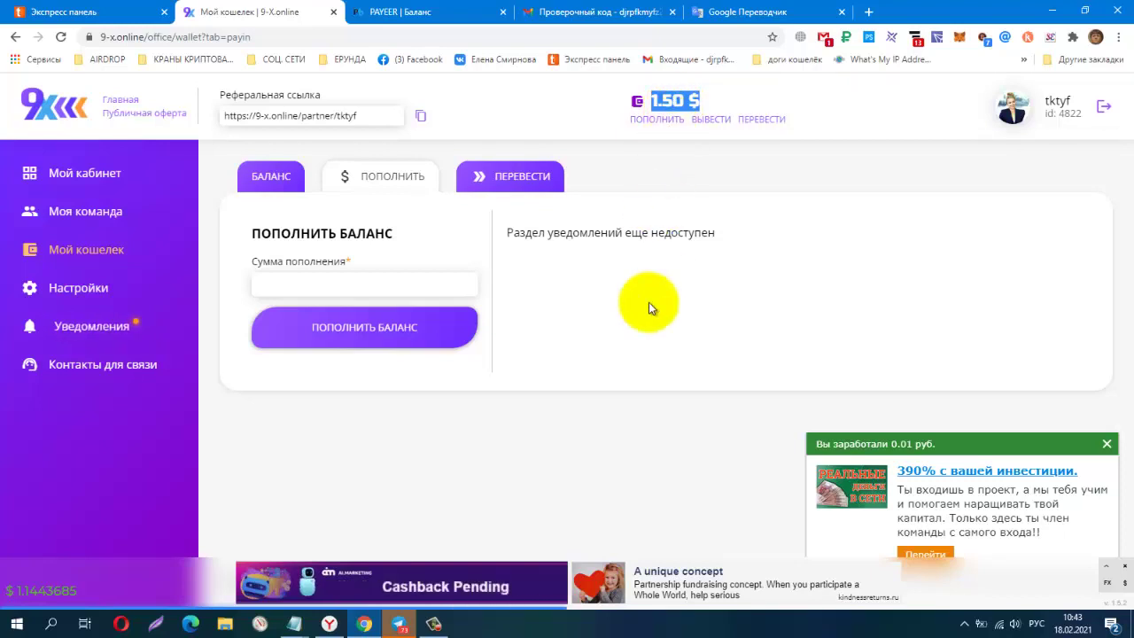
{"action": "left_click", "coordinate": [1107, 445]}
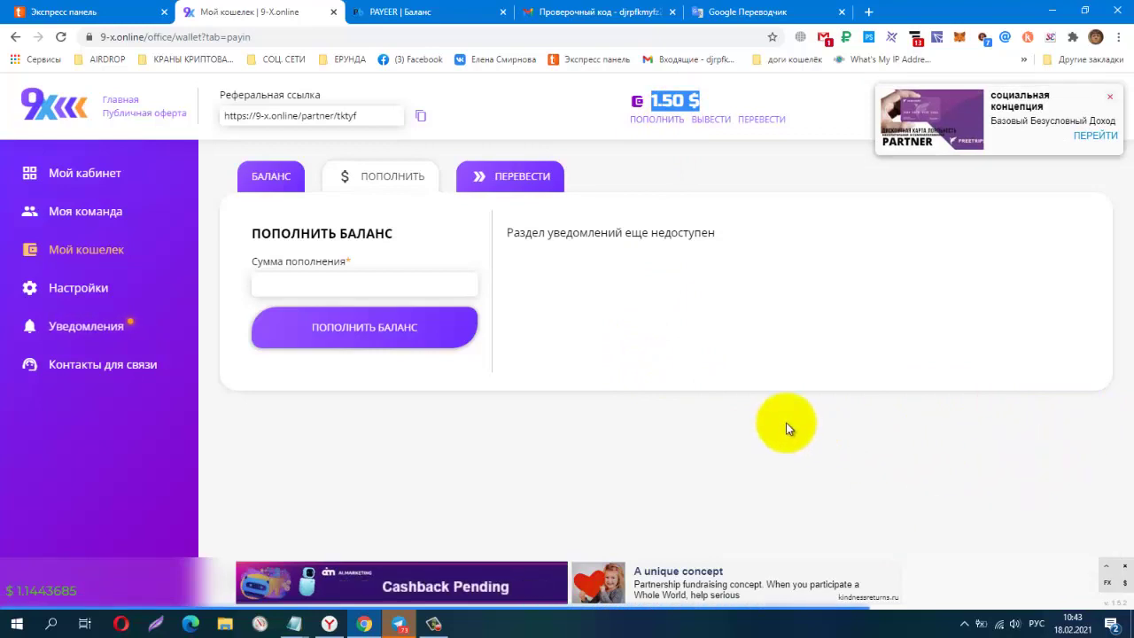
{"action": "left_click", "coordinate": [713, 441]}
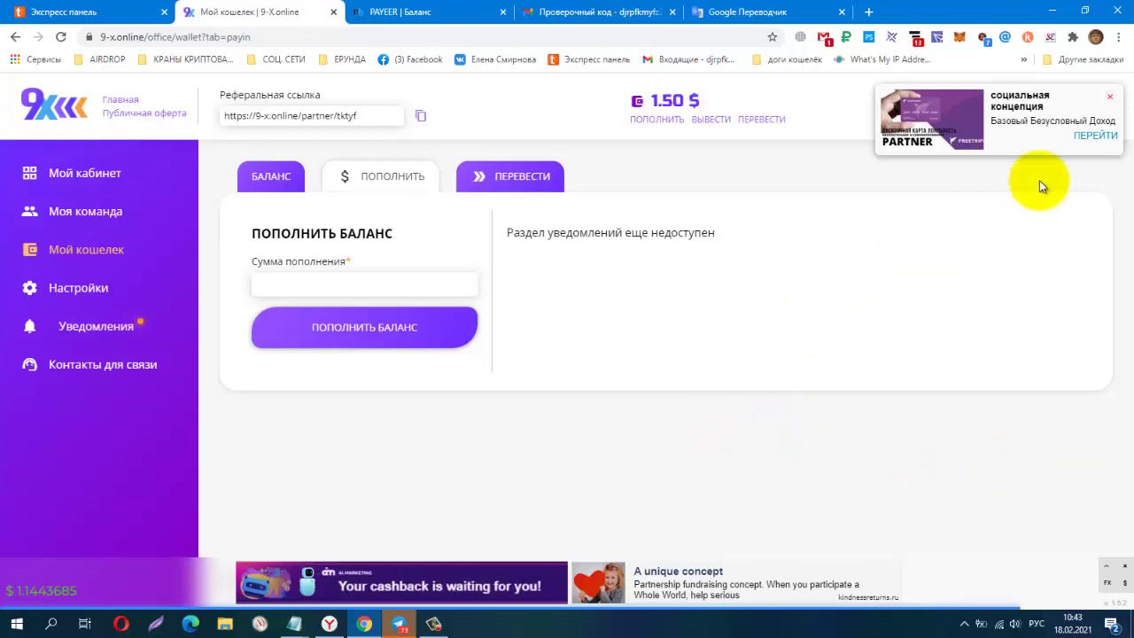
{"action": "left_click", "coordinate": [1109, 97]}
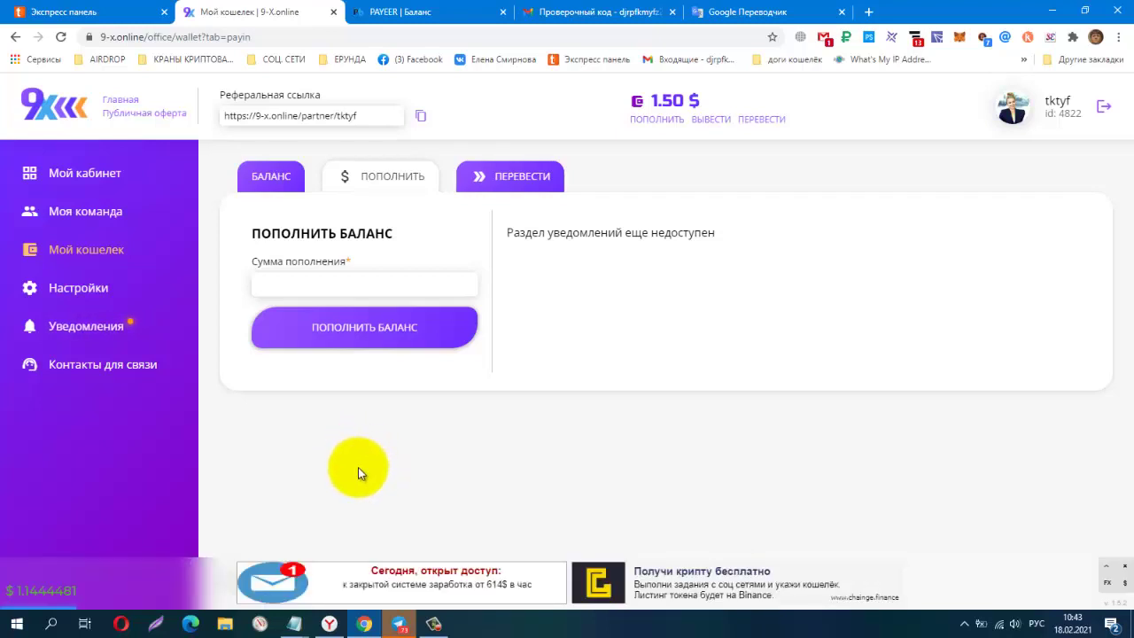
Switch to Telegram to read the latest 9X-ONLINE group messages, then return to the wallet page without the advertising pop-up.
{"action": "left_click", "coordinate": [407, 623]}
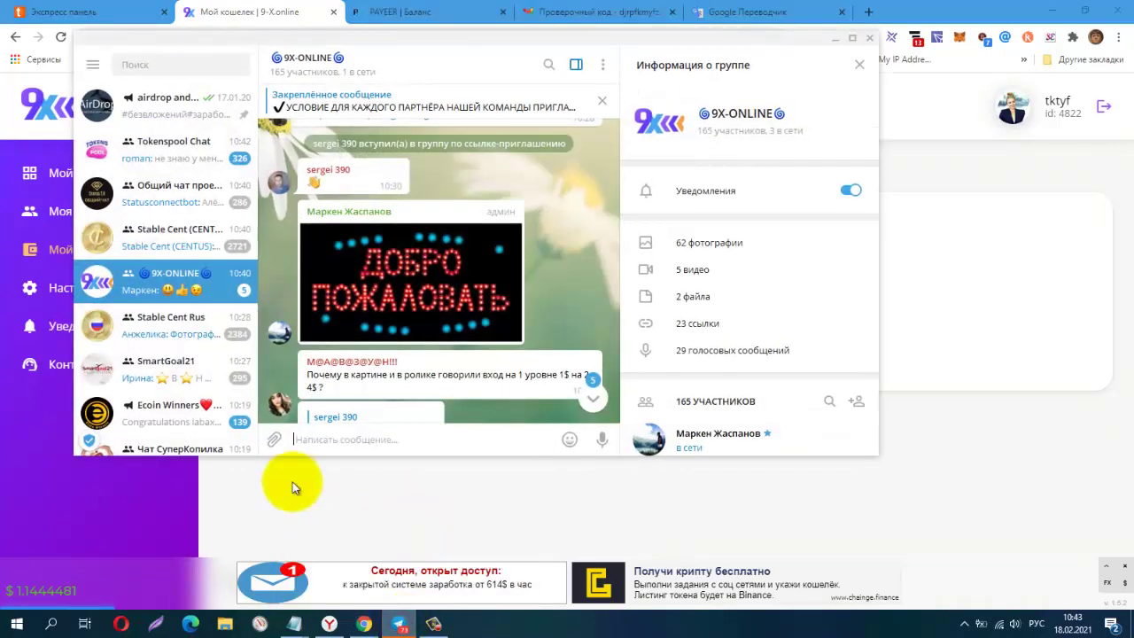
{"action": "scroll", "coordinate": [512, 282], "scroll_direction": "down", "scroll_amount": 1}
{"action": "scroll", "coordinate": [513, 275], "scroll_direction": "down", "scroll_amount": 2}
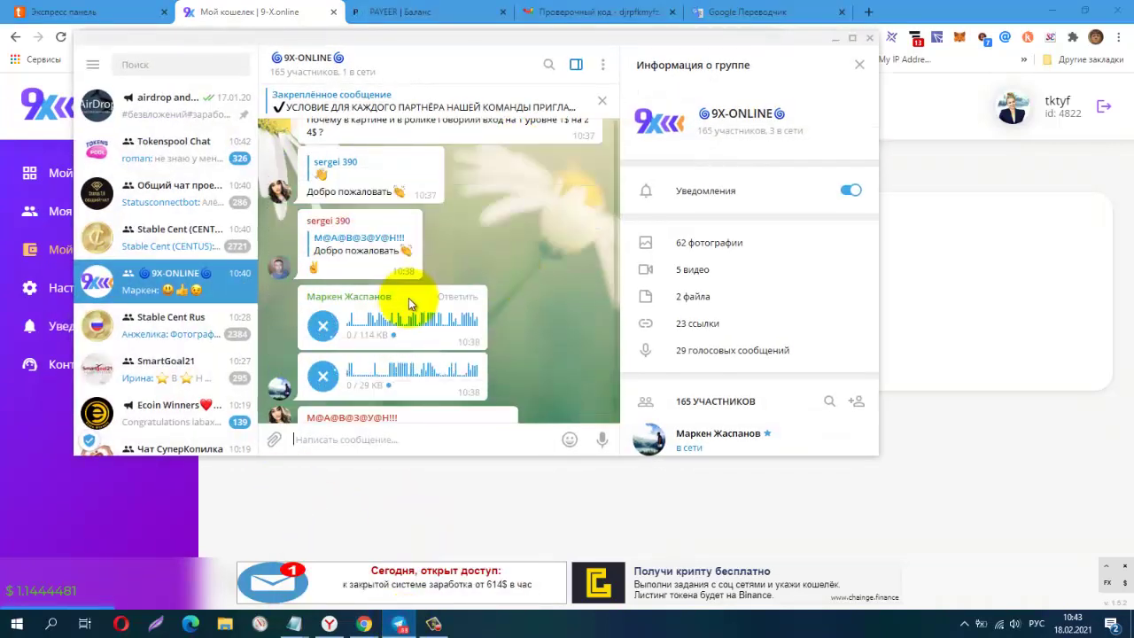
{"action": "scroll", "coordinate": [496, 270], "scroll_direction": "down", "scroll_amount": 3}
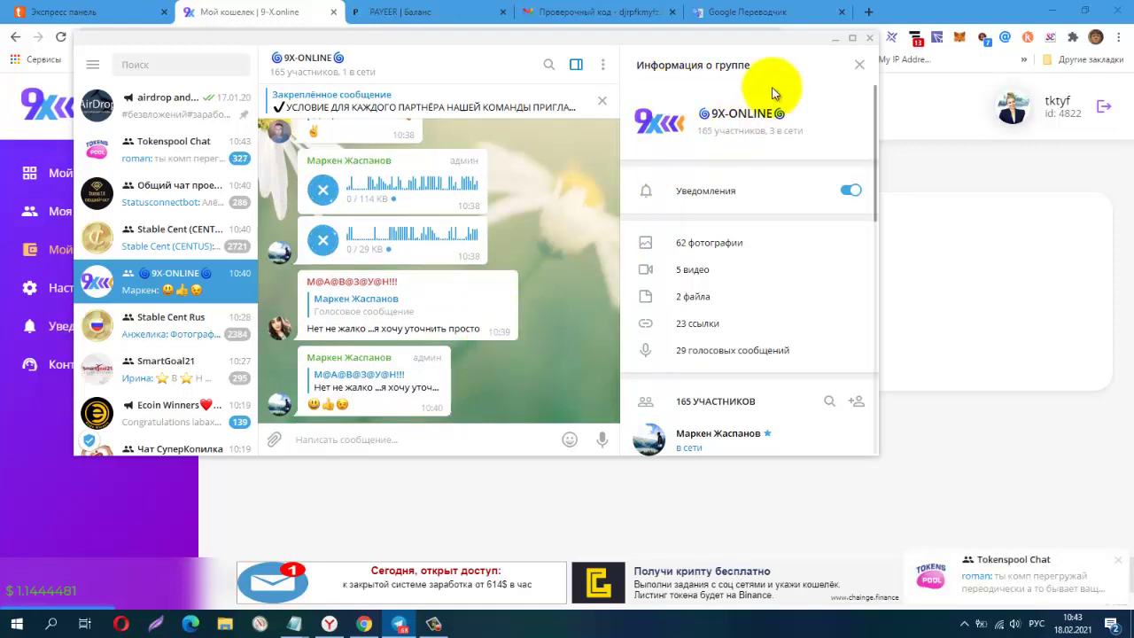
{"action": "left_click", "coordinate": [833, 38]}
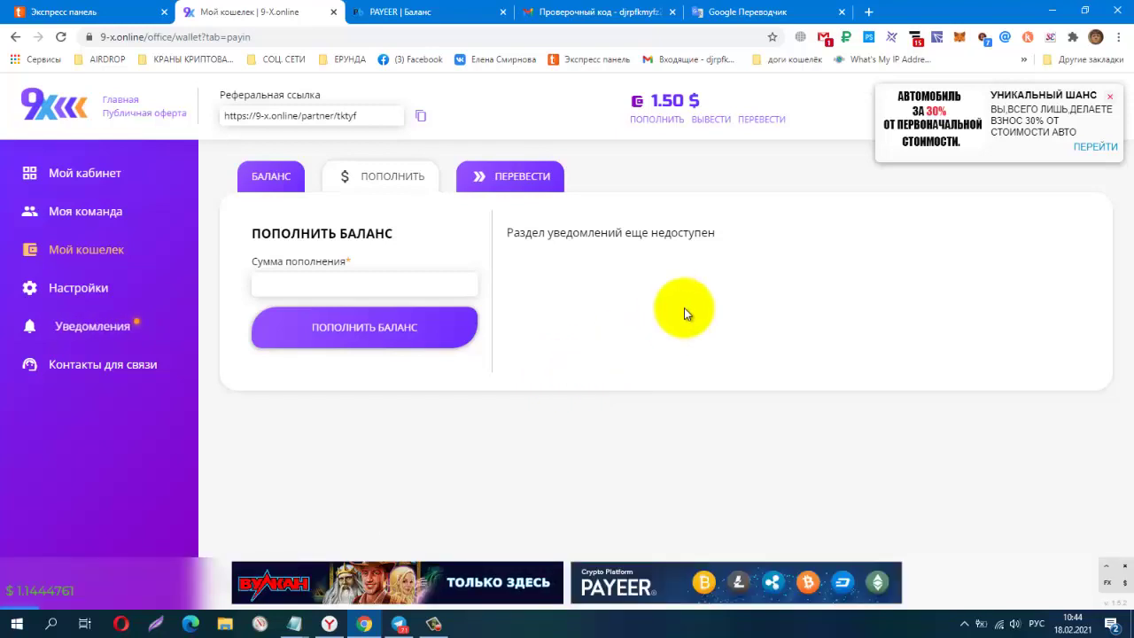
{"action": "left_click", "coordinate": [1109, 96]}
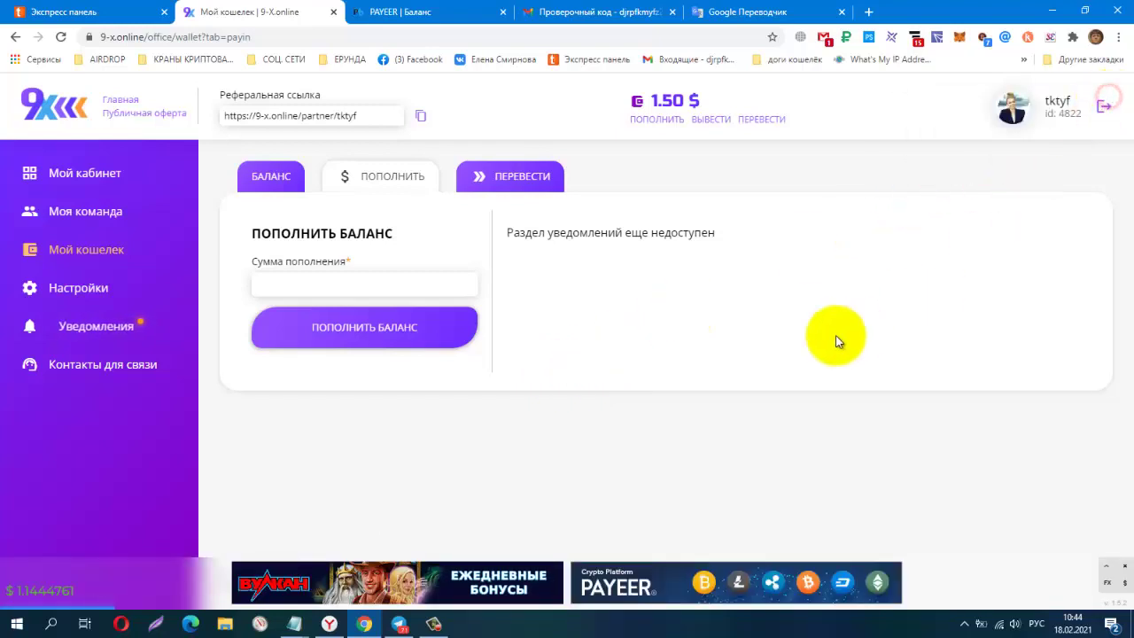